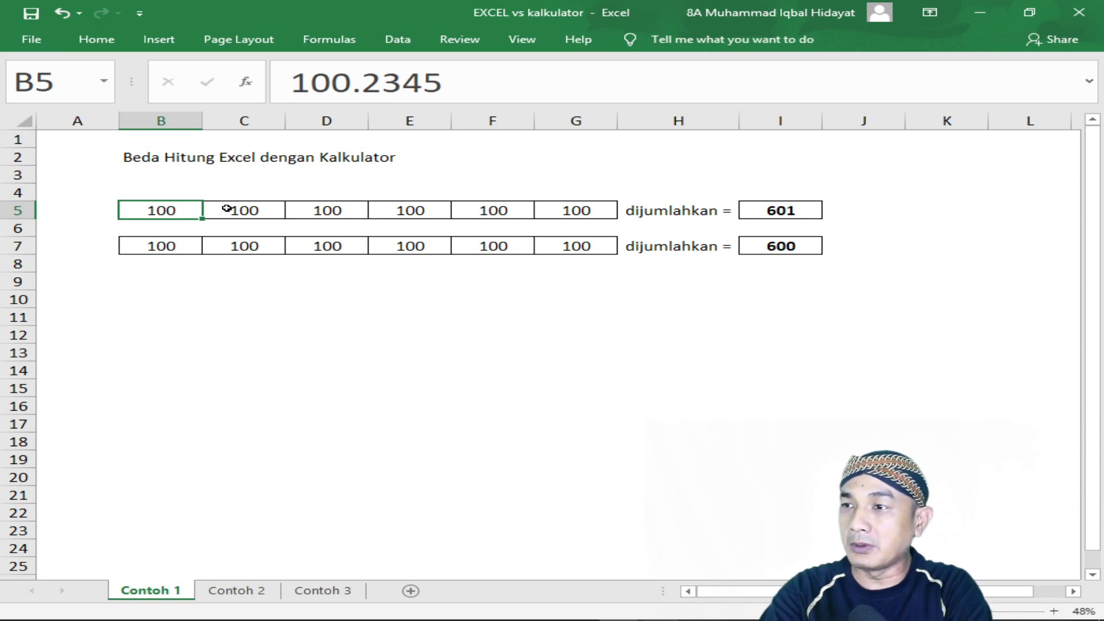
# - Inspect the row 5 and row 7 values and the formulas behind the 601 and 600 totals
pyautogui.click(230, 209)
pyautogui.click(315, 211)
pyautogui.click(398, 213)
pyautogui.click(500, 211)
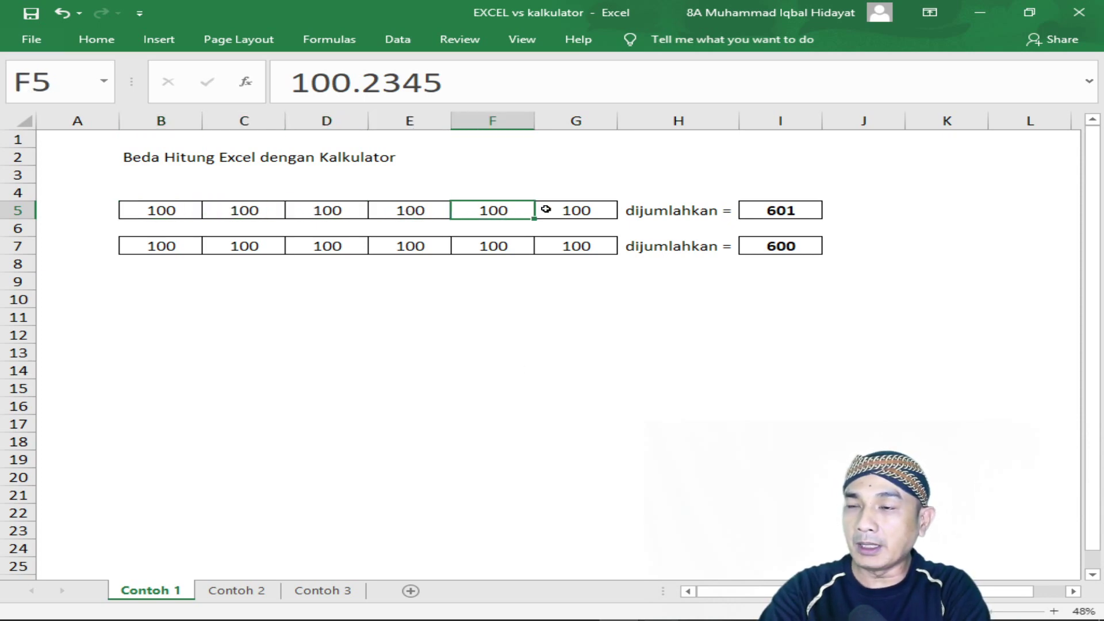
pyautogui.click(598, 208)
pyautogui.click(799, 208)
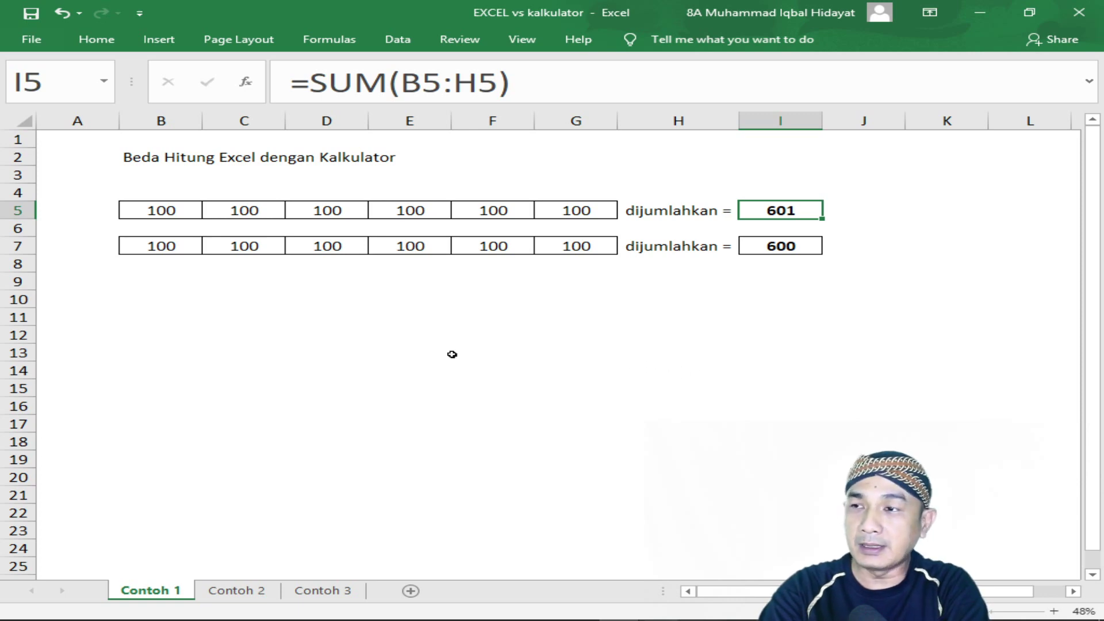
pyautogui.click(139, 251)
pyautogui.click(230, 246)
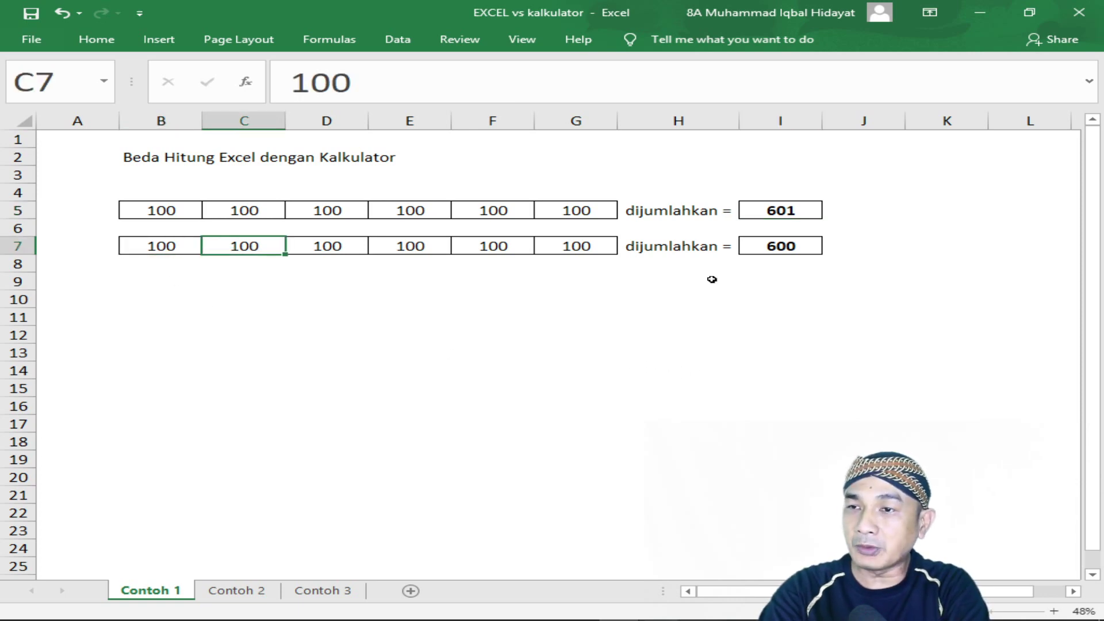
pyautogui.click(794, 242)
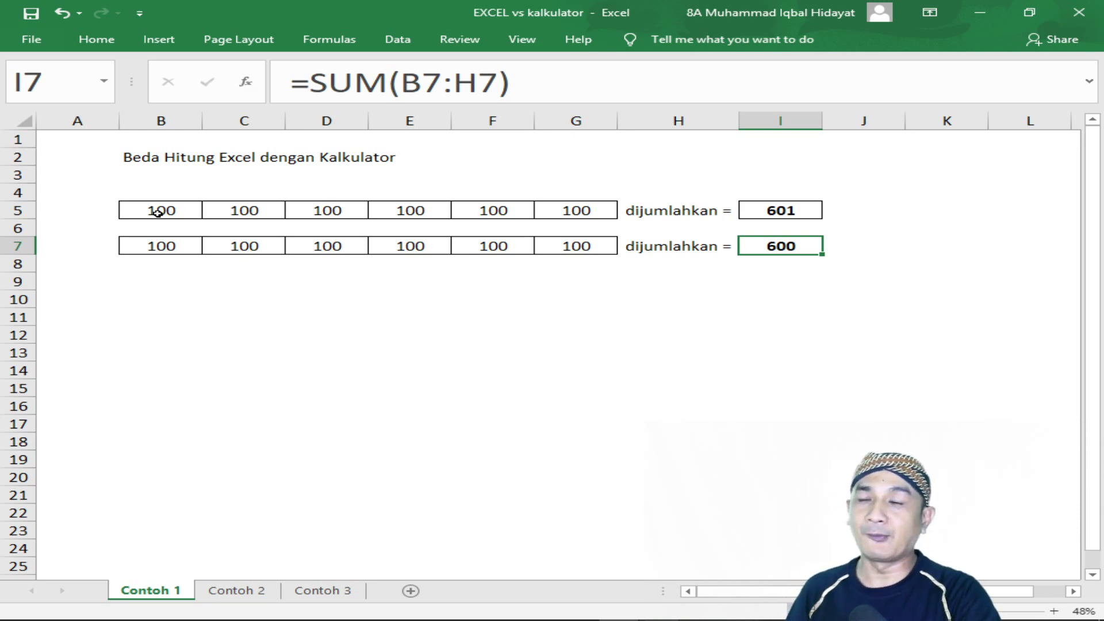
# - Show B5:I7 with four decimal places, revealing 100.2345 values and the 601.4070 total
pyautogui.moveTo(156, 216); pyautogui.dragTo(789, 246)
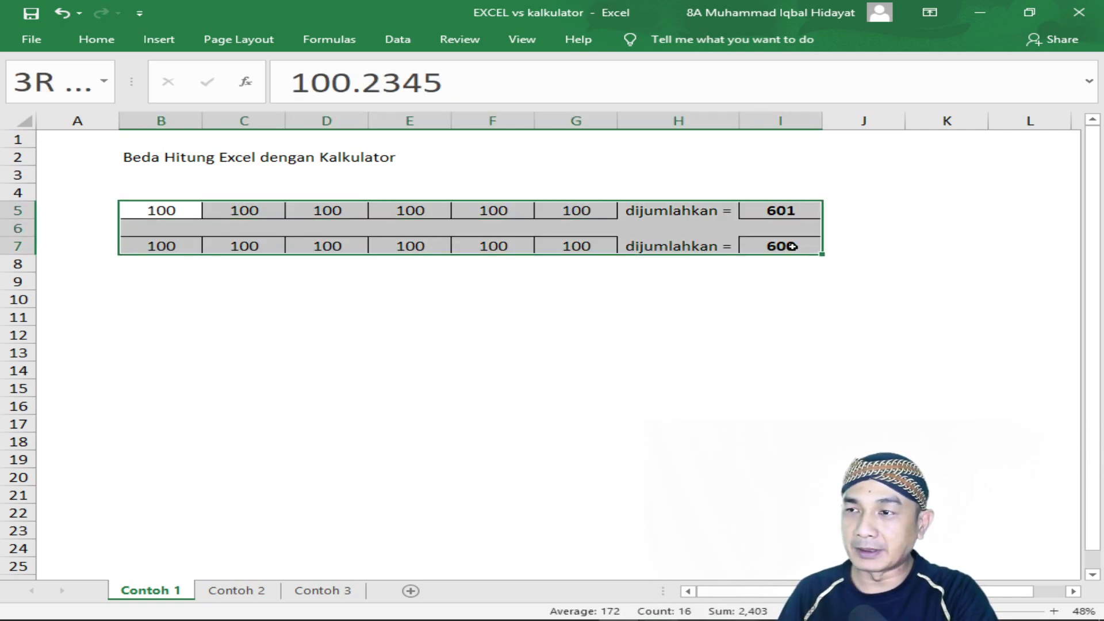
pyautogui.click(97, 39)
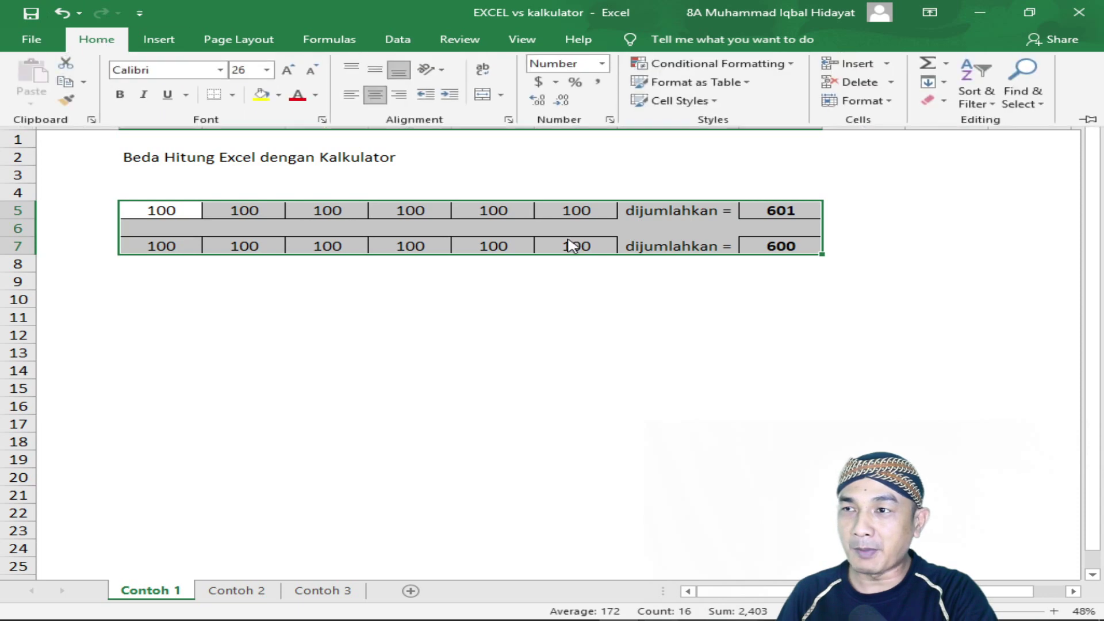
pyautogui.click(537, 100)
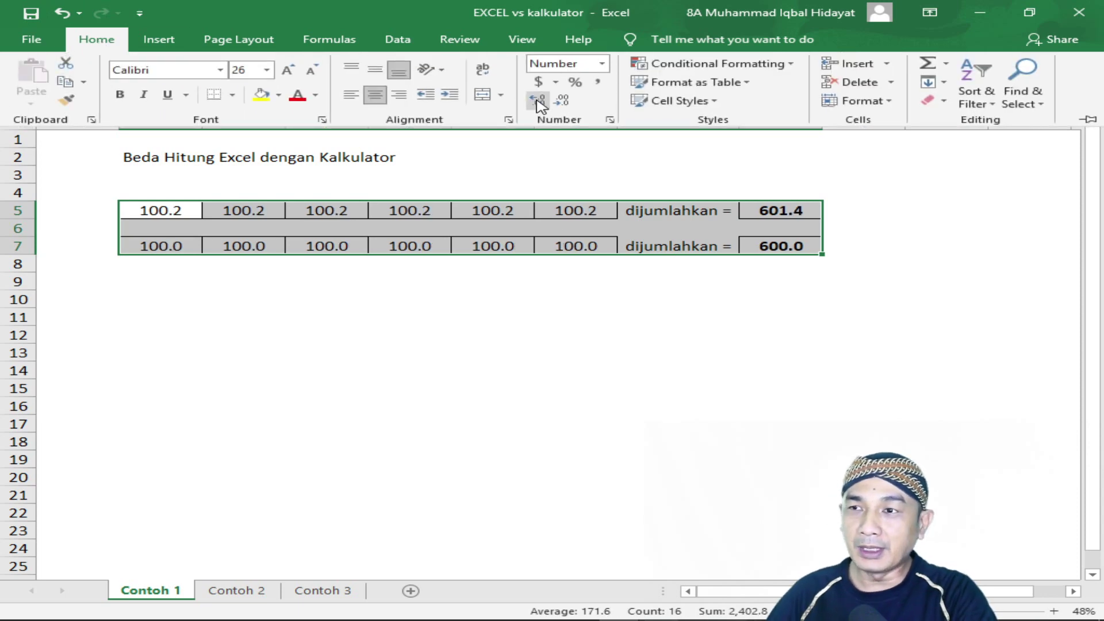
pyautogui.click(537, 100)
pyautogui.click(537, 100)
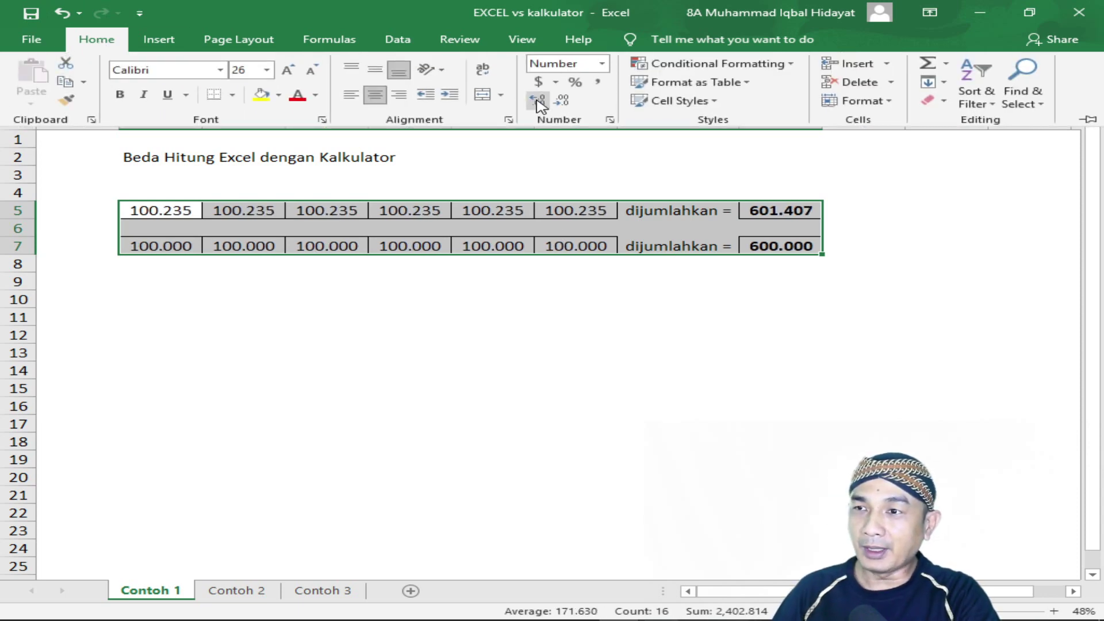
pyautogui.click(537, 100)
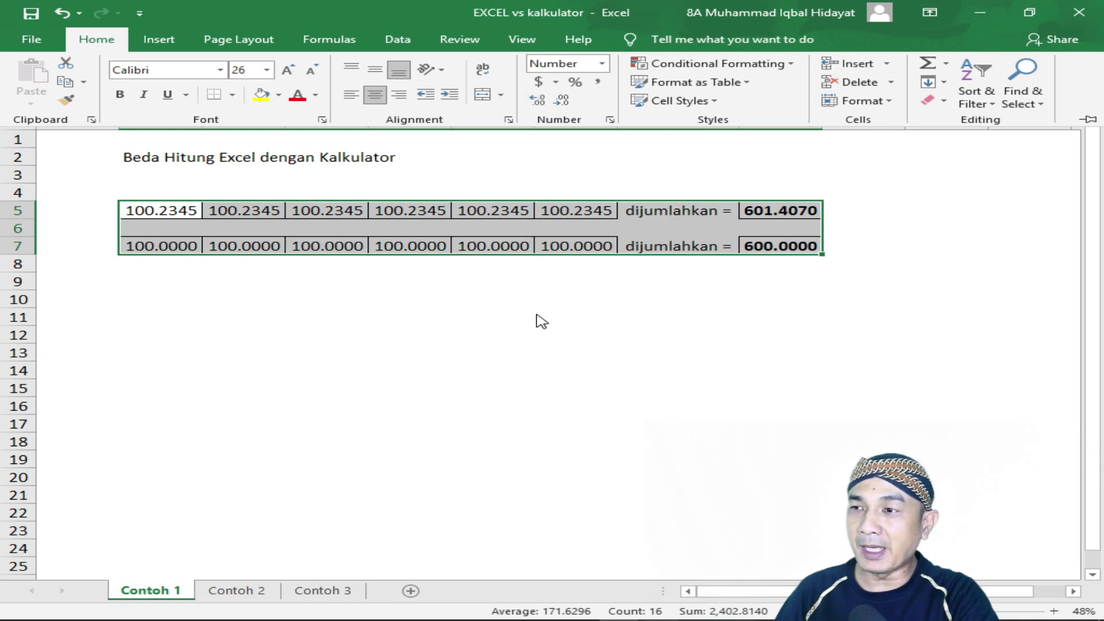
pyautogui.click(536, 344)
pyautogui.click(523, 283)
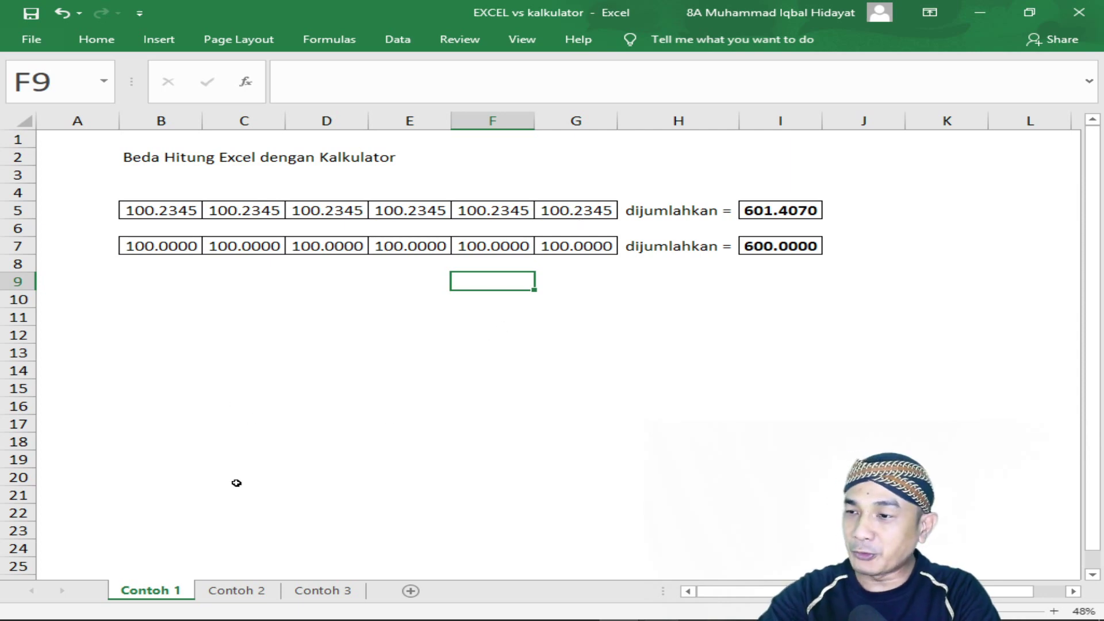
# - On Contoh 2, give B5:G7 four decimals to reveal 1,247.9195, then go to Contoh 3
pyautogui.click(237, 592)
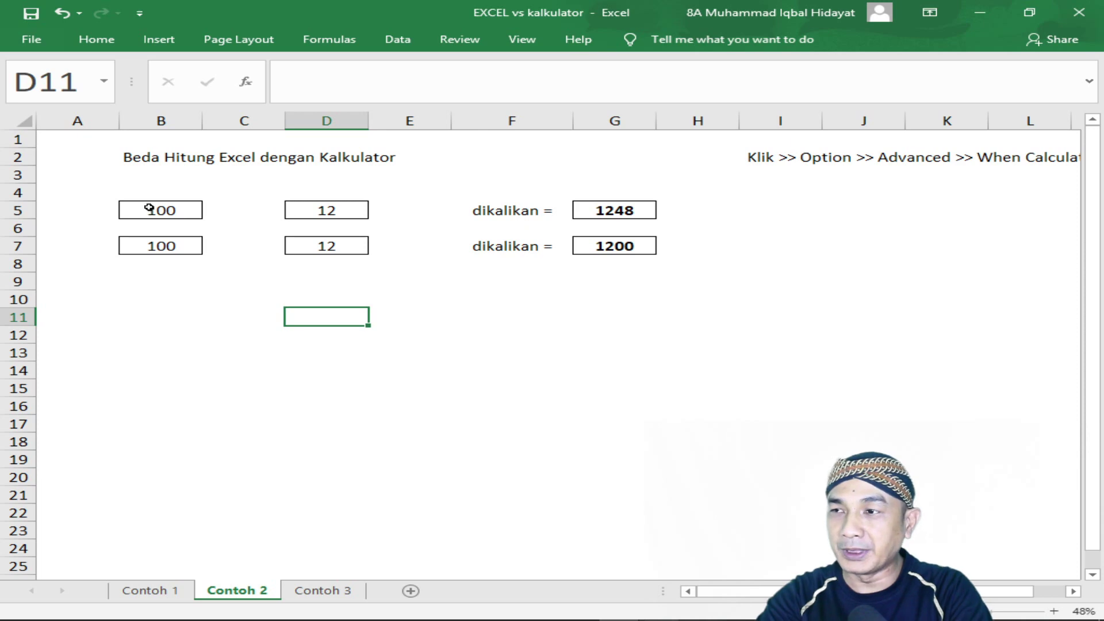
pyautogui.moveTo(148, 209); pyautogui.dragTo(607, 251)
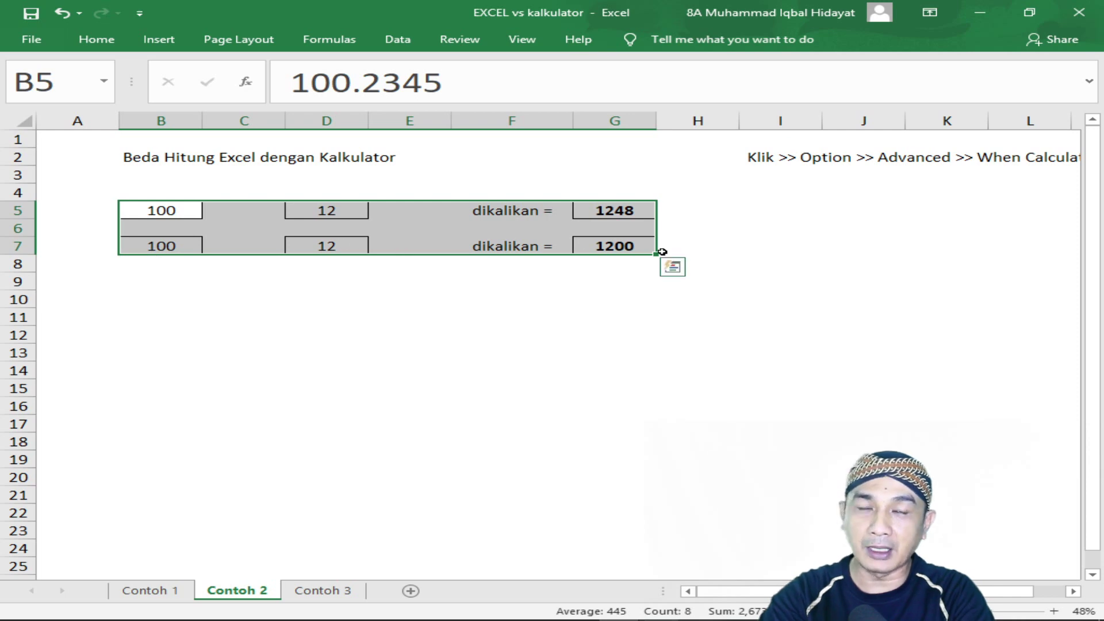
pyautogui.click(98, 41)
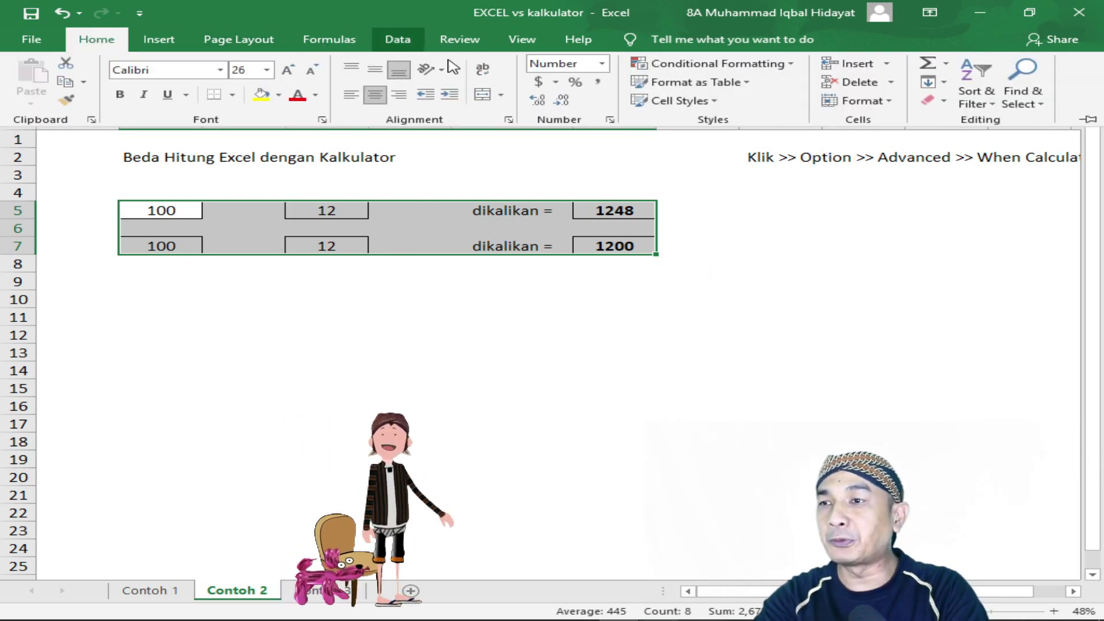
pyautogui.click(540, 102)
pyautogui.click(540, 101)
pyautogui.click(540, 102)
pyautogui.click(541, 101)
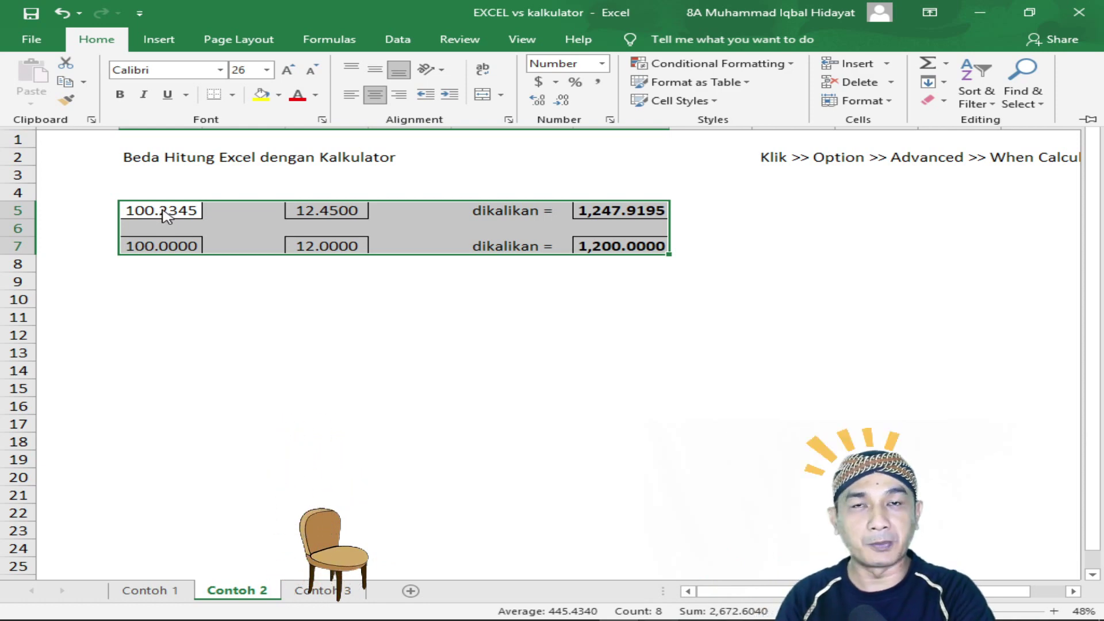
pyautogui.click(269, 218)
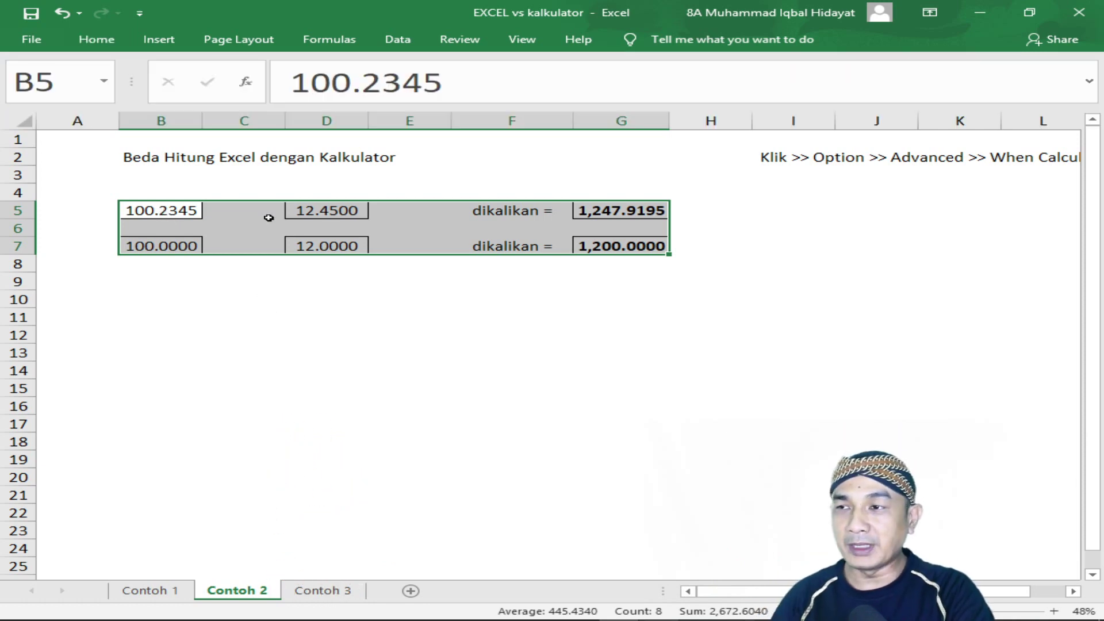
pyautogui.click(326, 299)
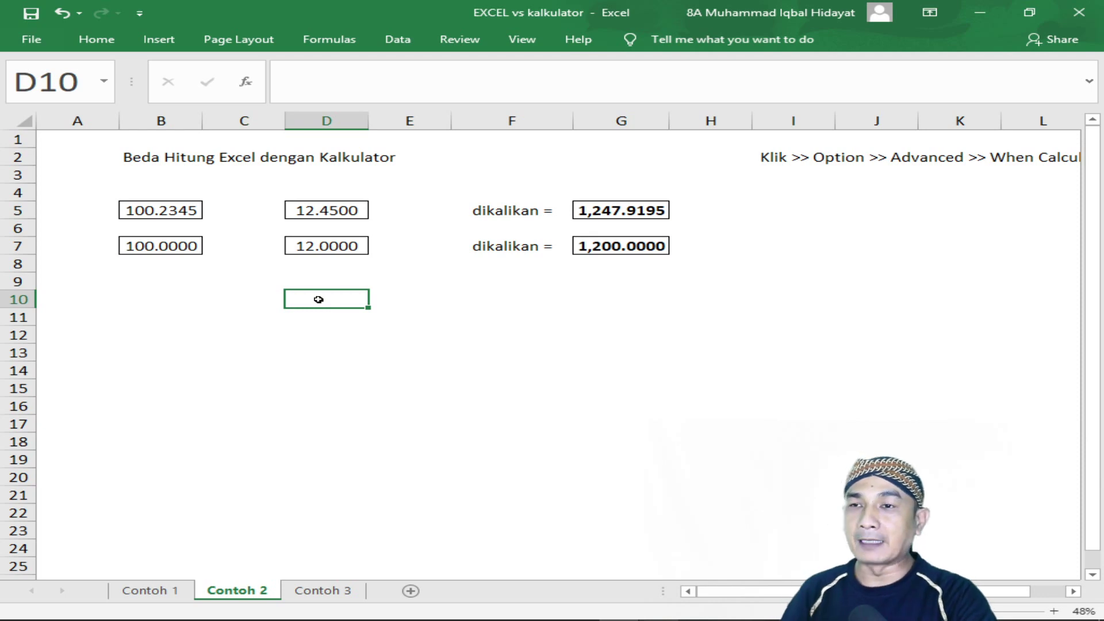
pyautogui.click(319, 591)
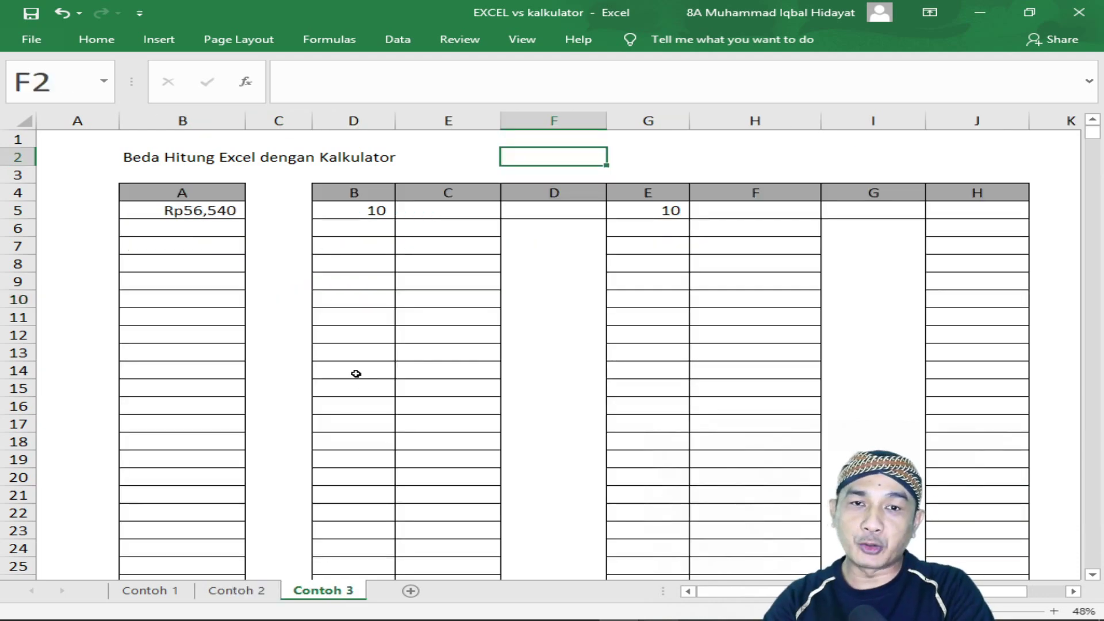
# - Select B6 through B2026 and set its font colour to Automatic so the amounts appear
pyautogui.click(183, 214)
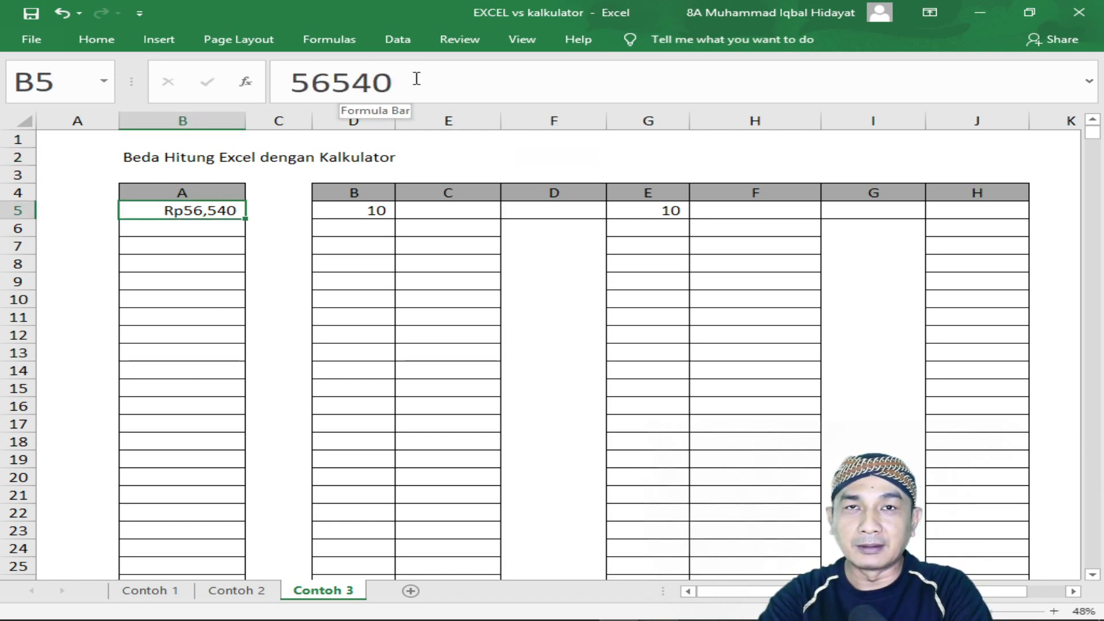
pyautogui.click(200, 225)
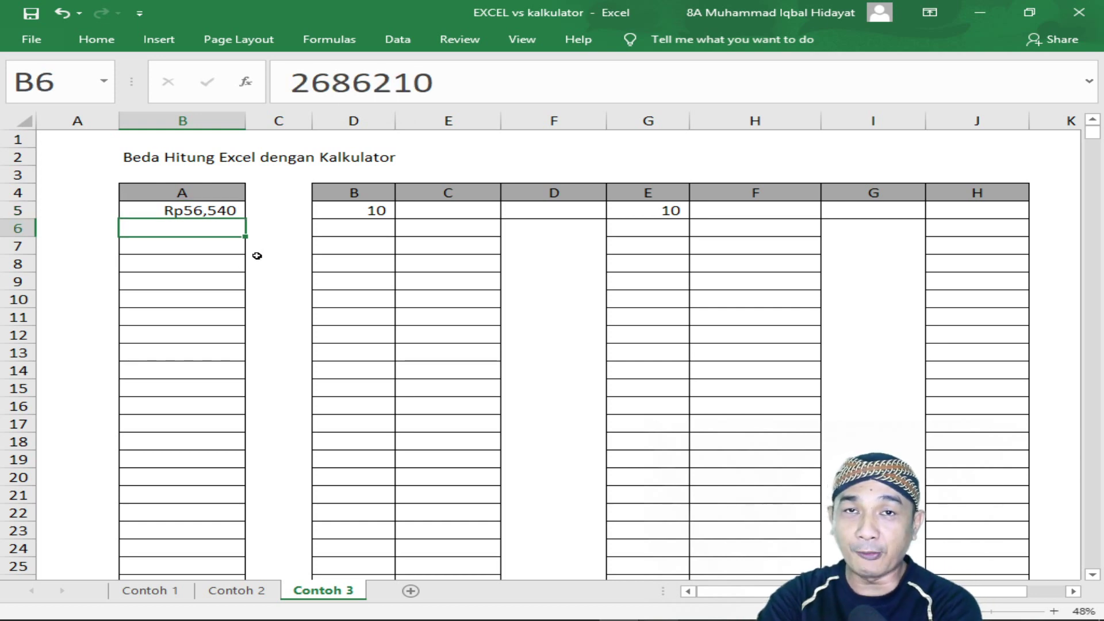
pyautogui.doubleClick(246, 237)
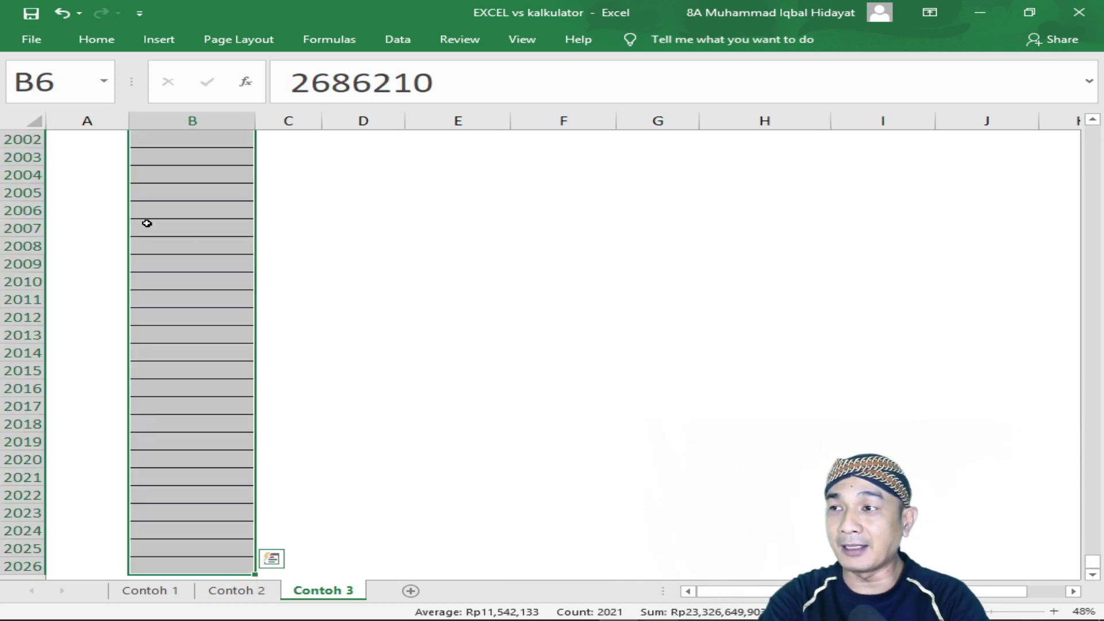
pyautogui.click(92, 40)
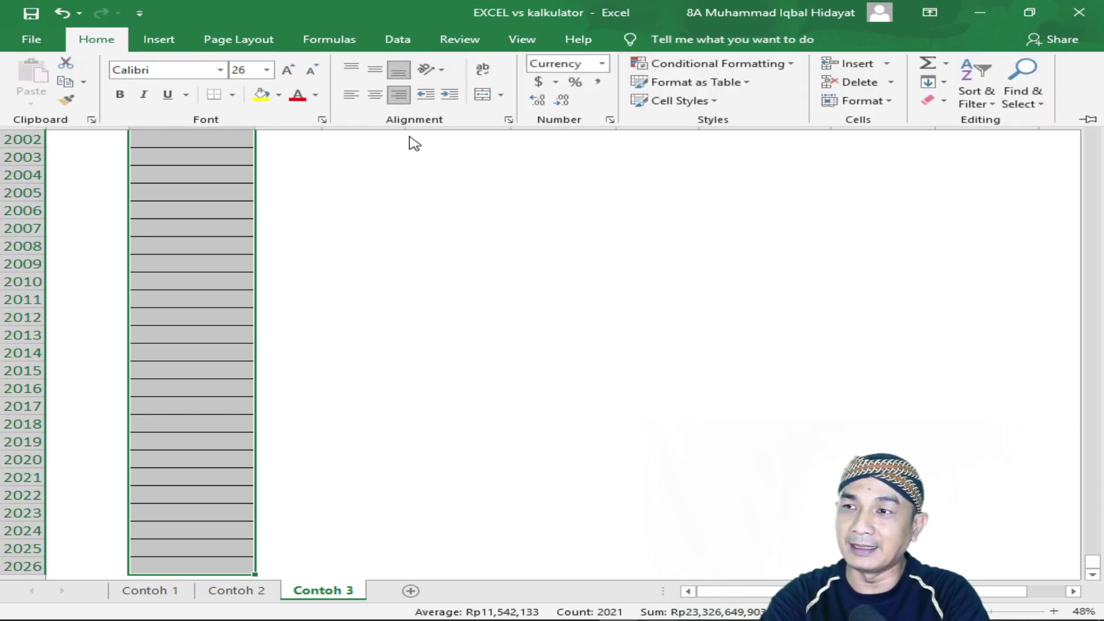
pyautogui.click(316, 95)
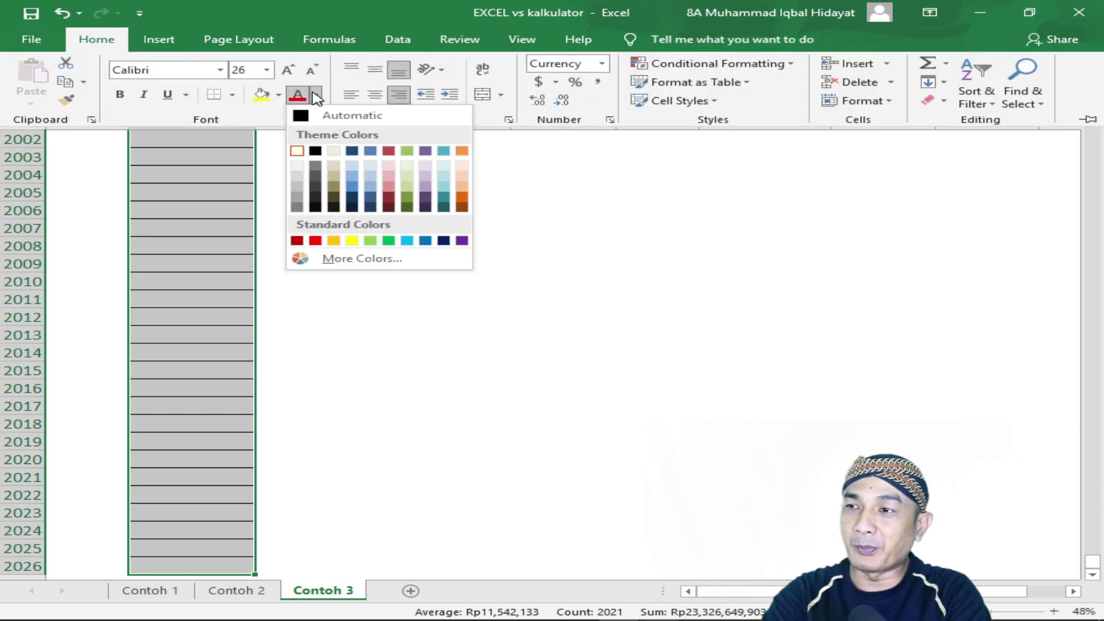
pyautogui.press('Escape')
pyautogui.hotkey('ctrl', 'BackSpace')
pyautogui.press('Escape')
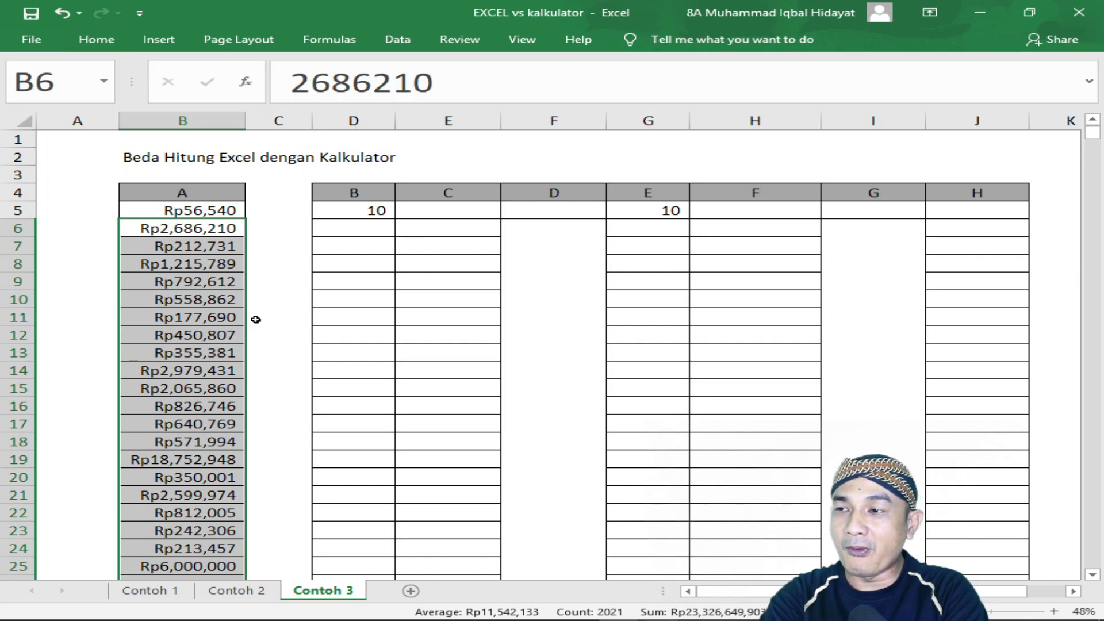
pyautogui.click(192, 335)
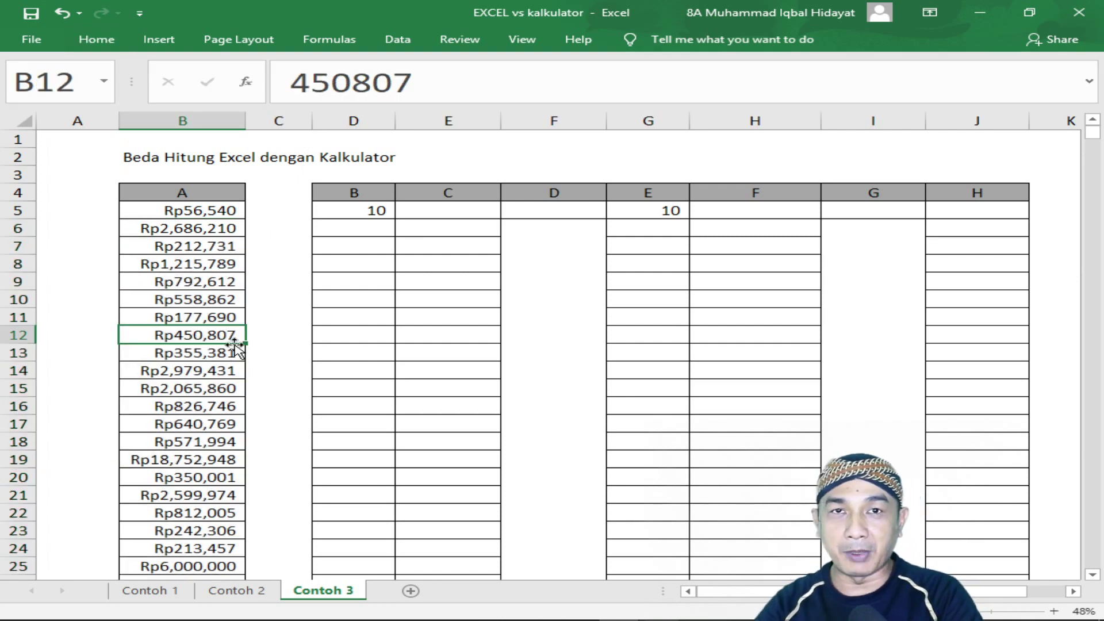
# - Copy the 10.0001 in D5 down through D6:D2027
pyautogui.click(354, 210)
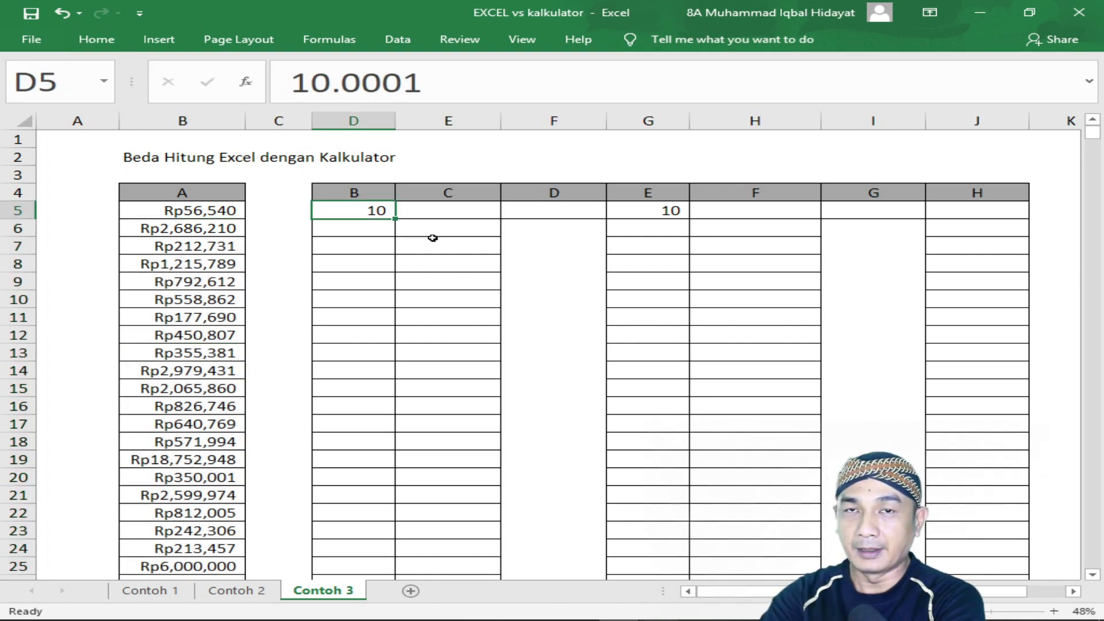
pyautogui.hotkey('ctrl', 'c')
pyautogui.press('Down')
pyautogui.hotkey('ctrl', 'shift', 'Down')
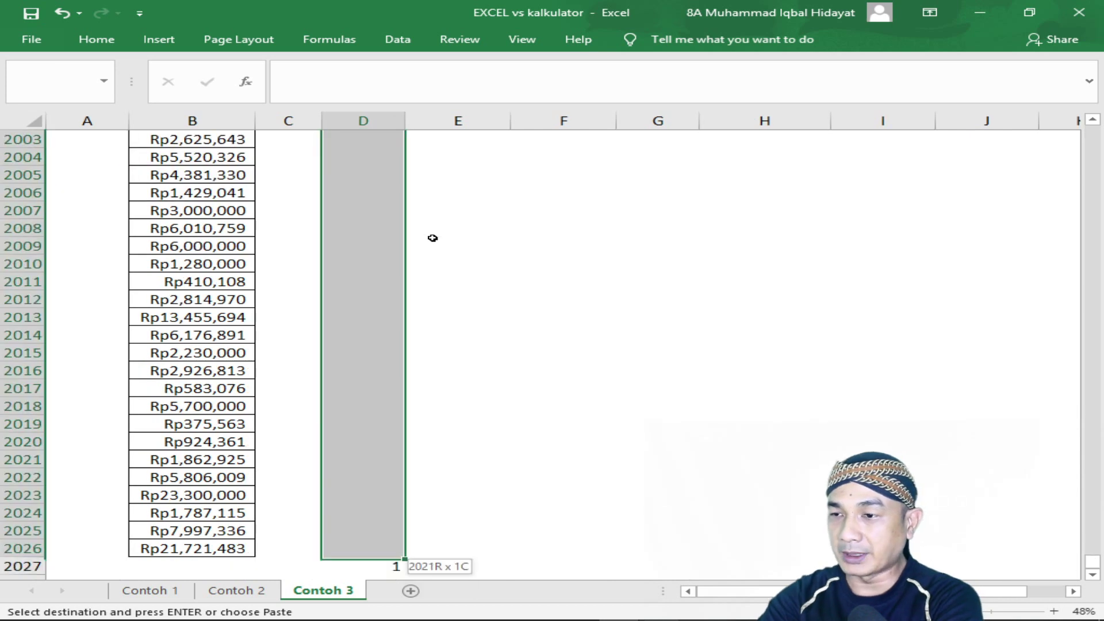
pyautogui.press('Return')
pyautogui.press('Up')
pyautogui.hotkey('shift', 'Down')
pyautogui.hotkey('shift', 'Down')
pyautogui.press('Down')
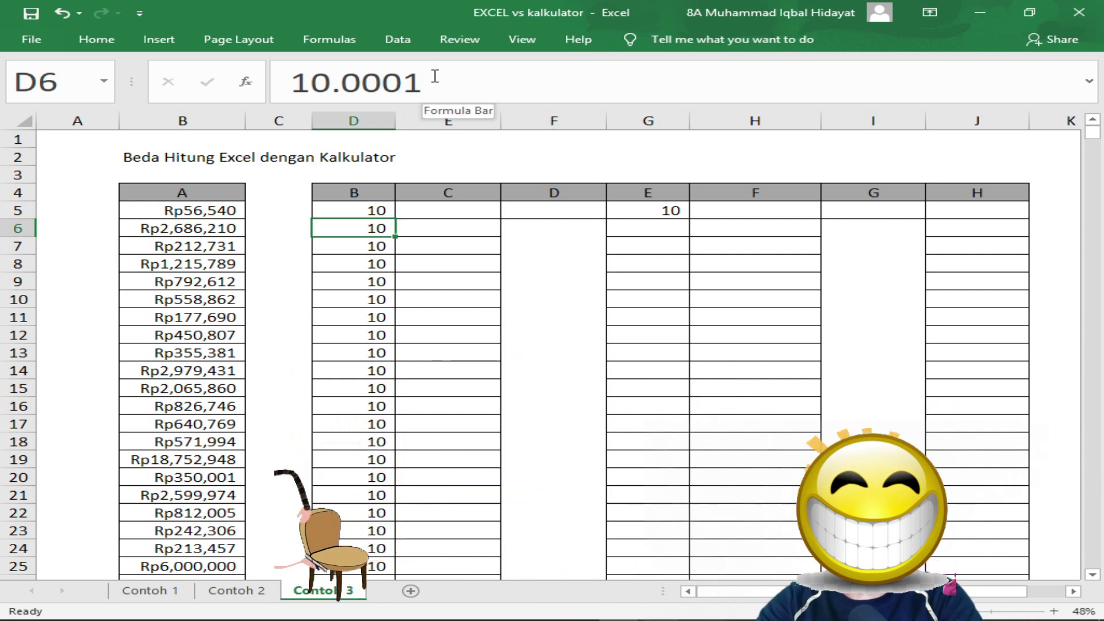
# - Fill the multiplier 10 from G5 down column G to the last row
pyautogui.click(645, 210)
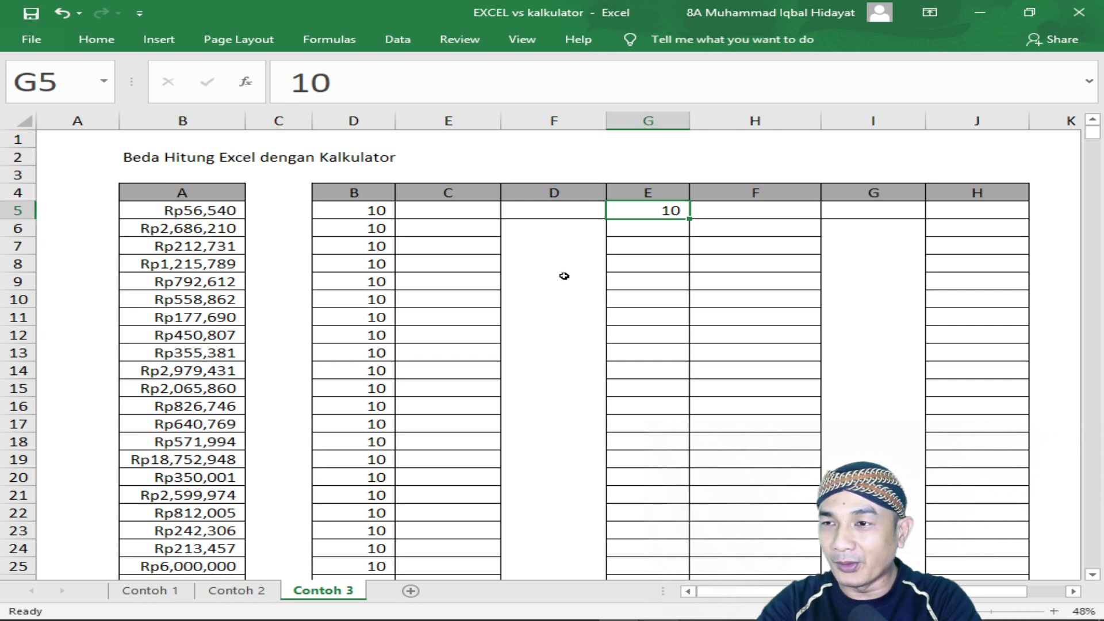
pyautogui.press('Left')
pyautogui.press('Left')
pyautogui.press('Left')
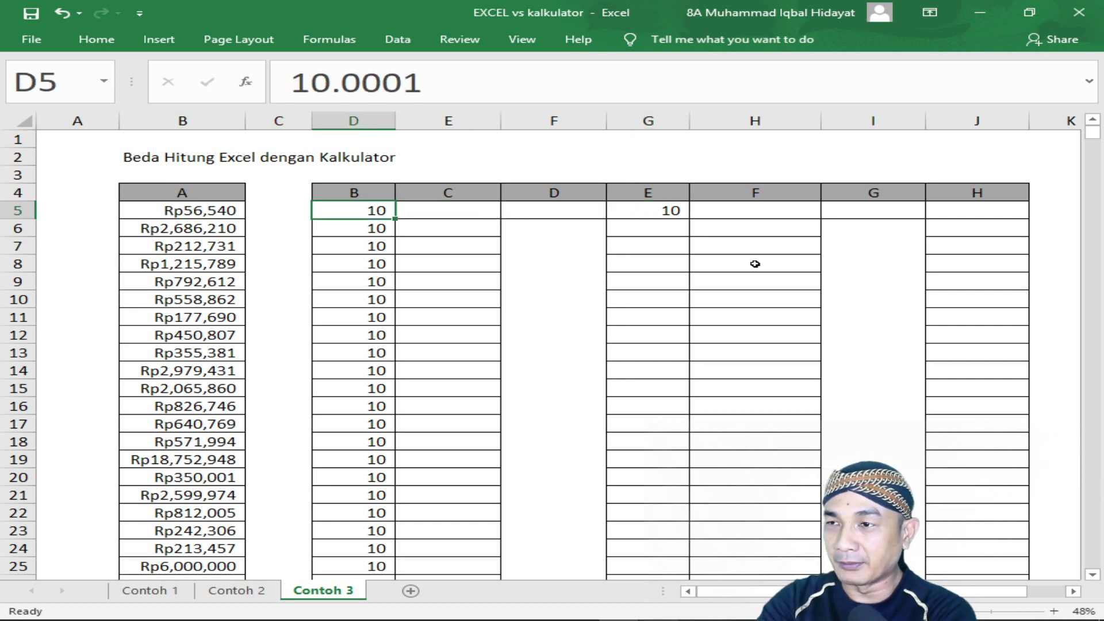
pyautogui.press('Right')
pyautogui.press('Right')
pyautogui.press('Right')
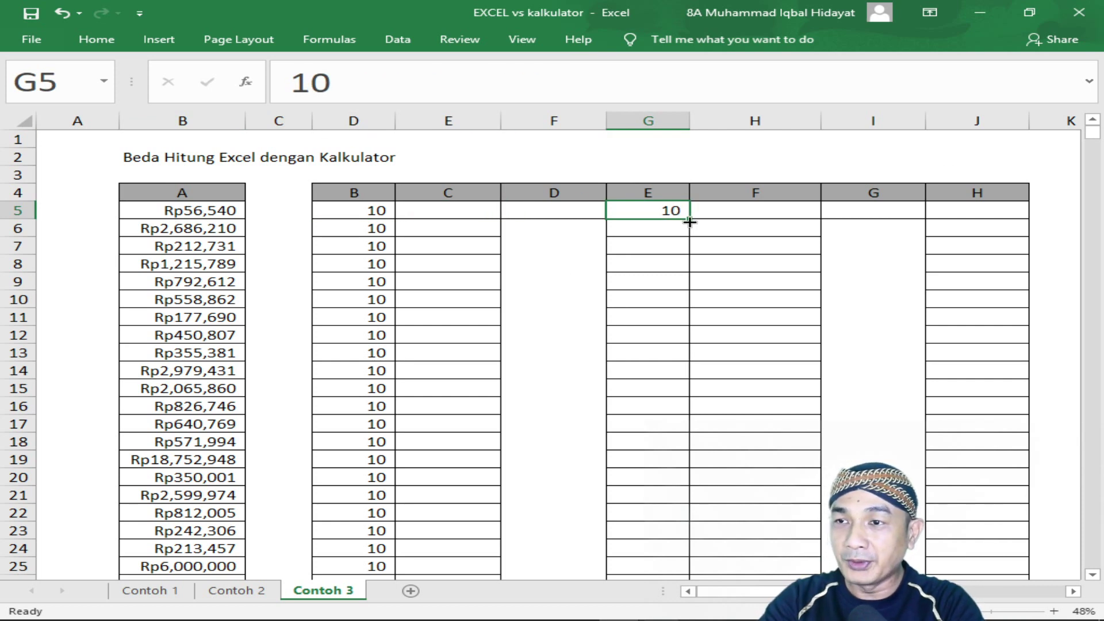
pyautogui.doubleClick(689, 219)
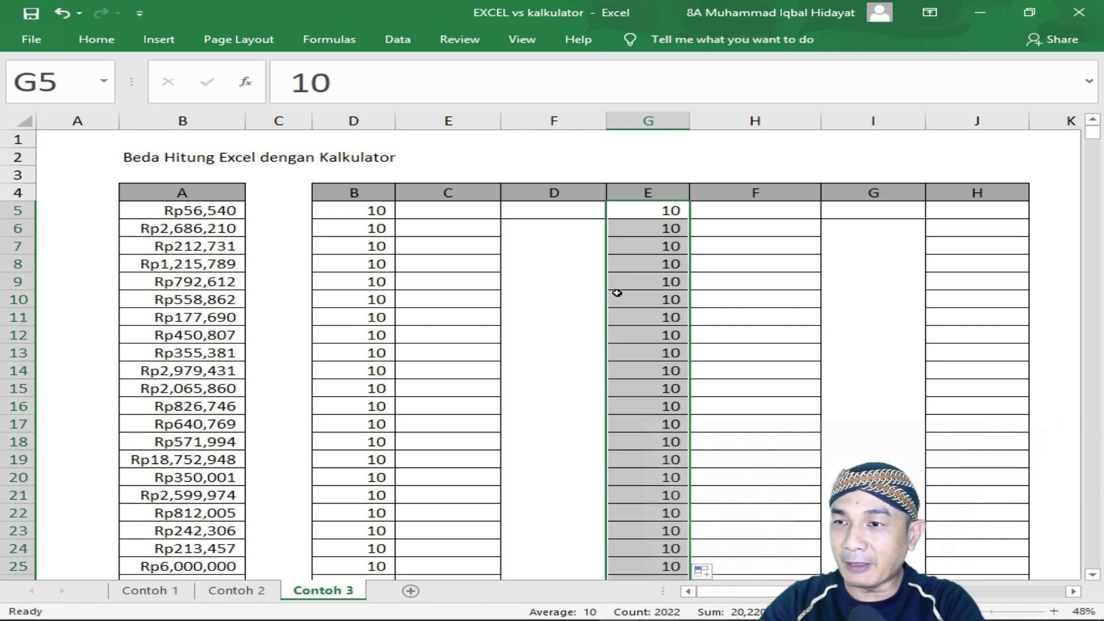
pyautogui.click(662, 210)
# - Fill the E5 multiplication formula down to E2027 and widen column E
pyautogui.click(464, 212)
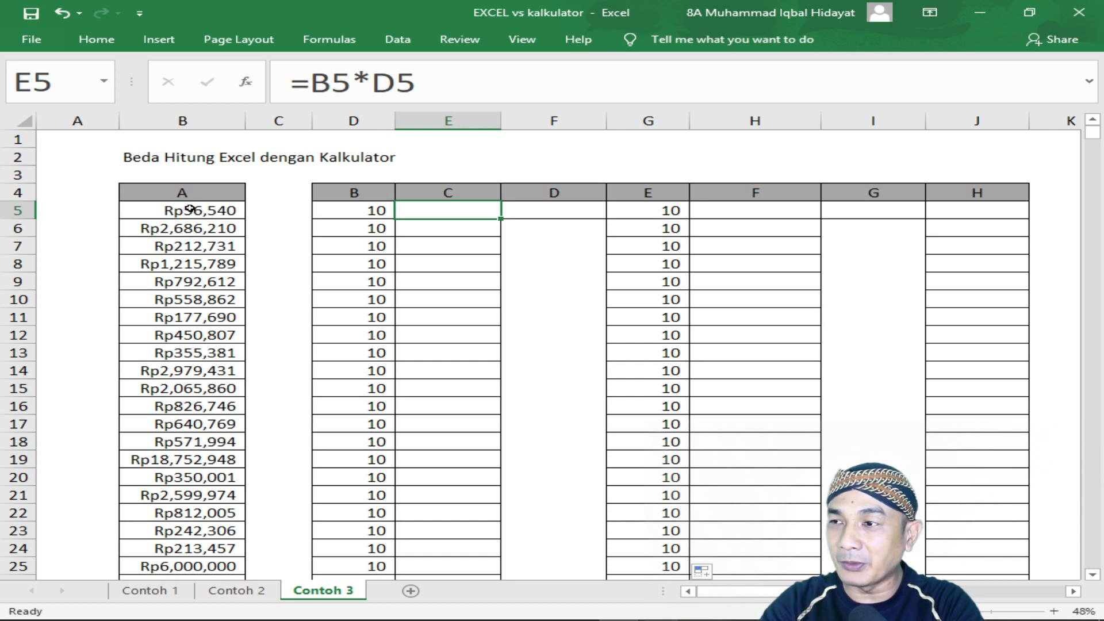
pyautogui.click(190, 208)
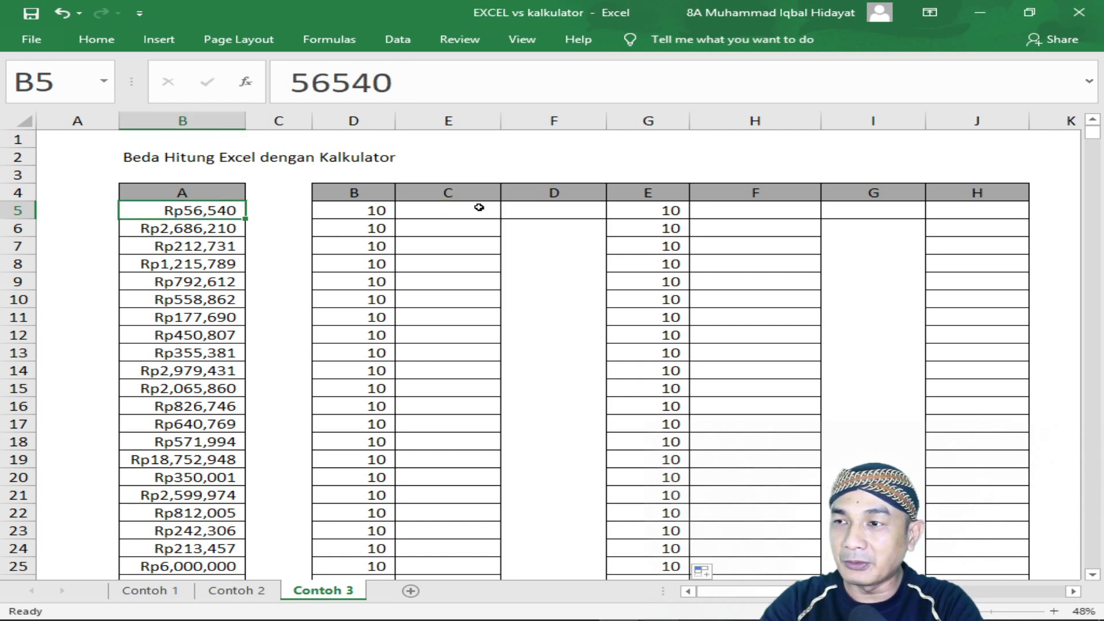
pyautogui.click(364, 213)
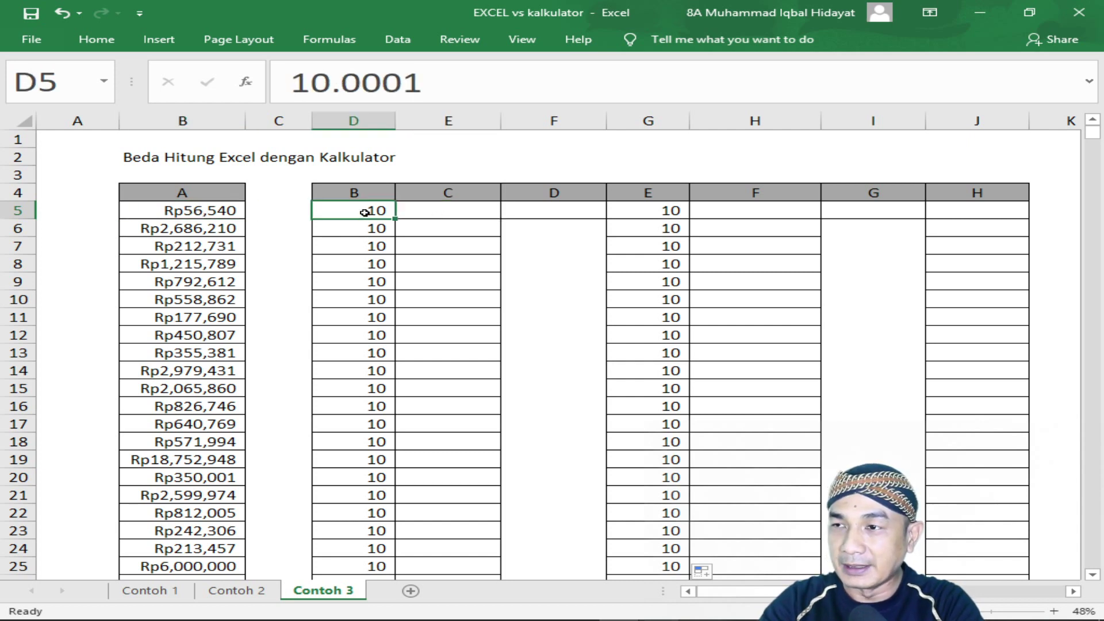
pyautogui.click(456, 213)
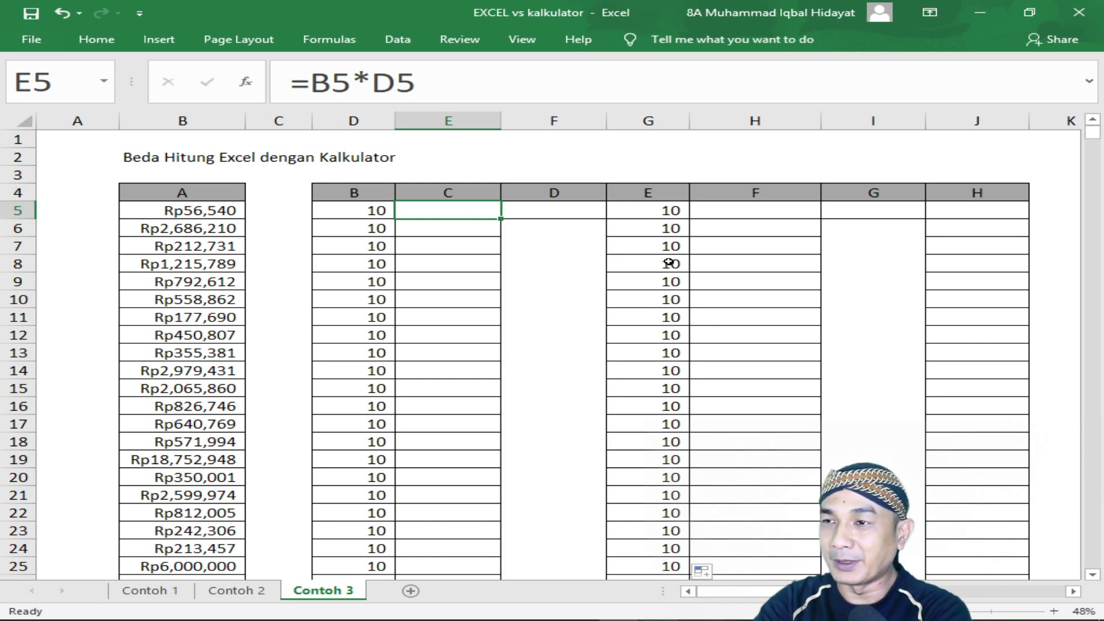
pyautogui.hotkey('ctrl', 'shift', 'Down')
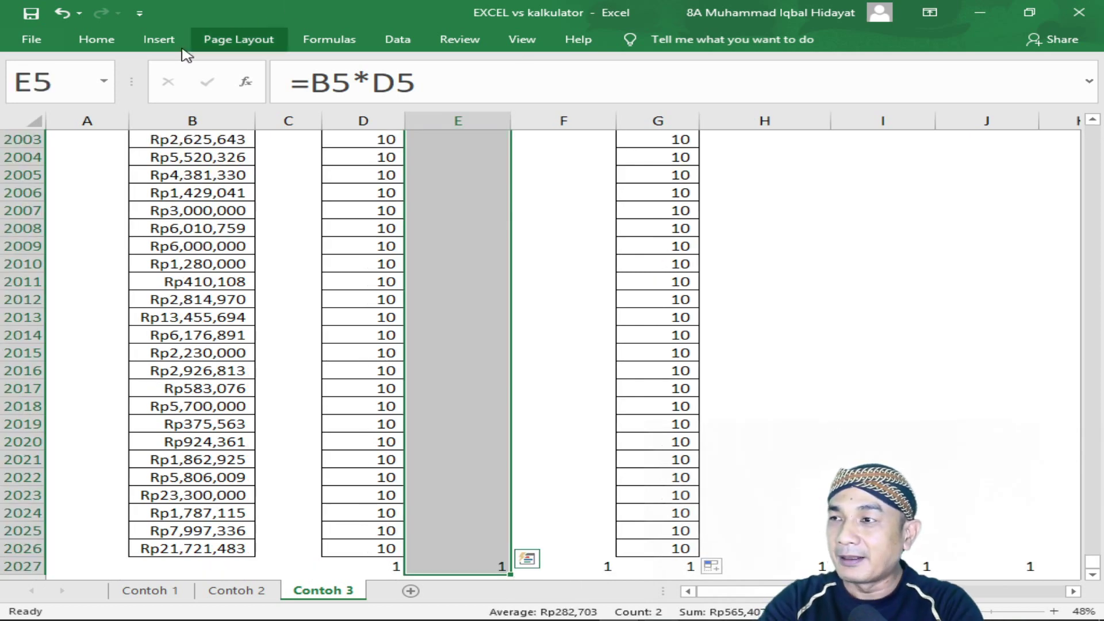
pyautogui.click(101, 39)
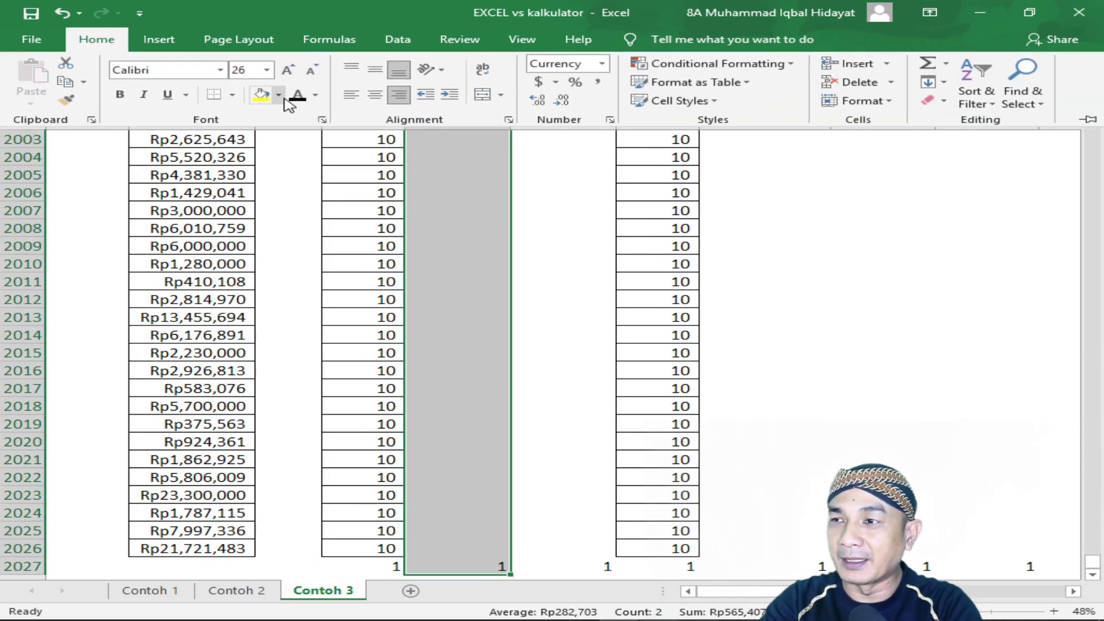
pyautogui.hotkey('ctrl', 'd')
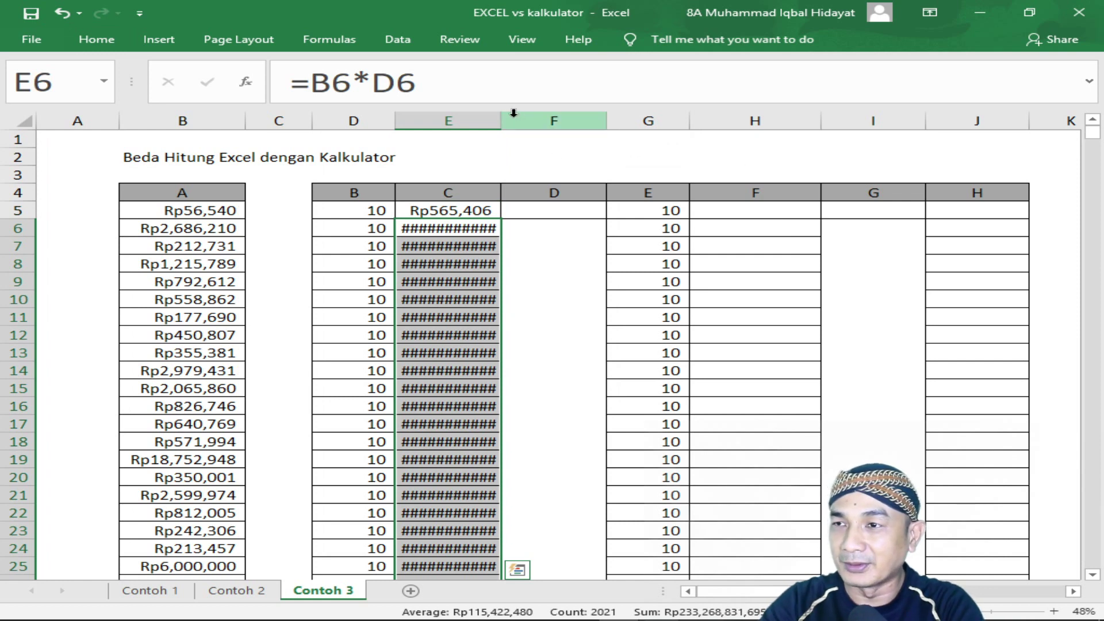
pyautogui.moveTo(501, 121); pyautogui.dragTo(537, 120)
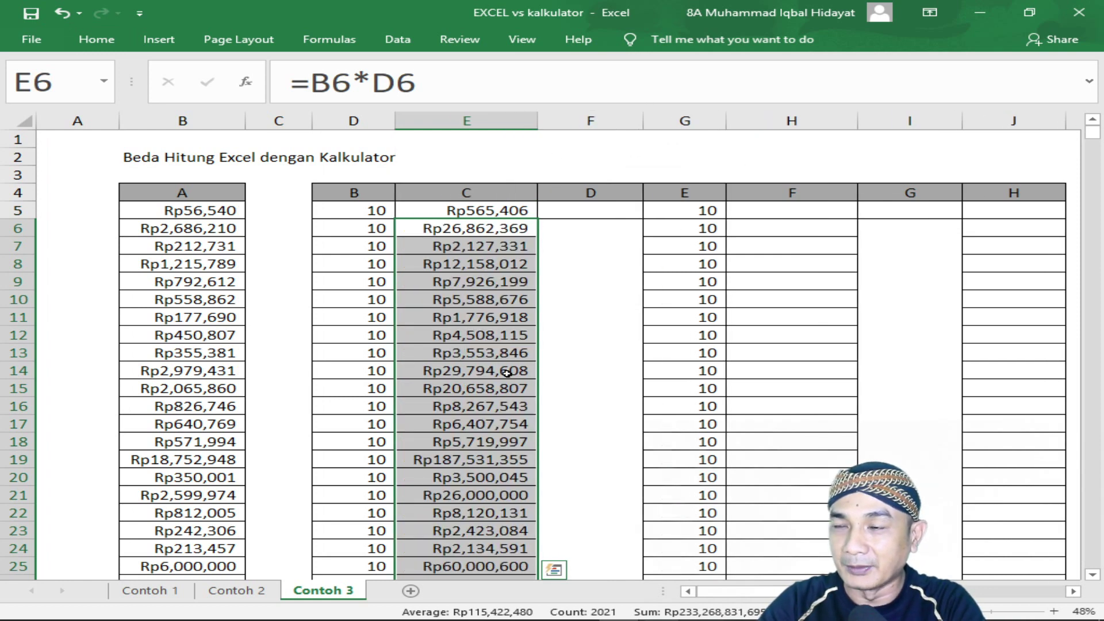
pyautogui.click(493, 208)
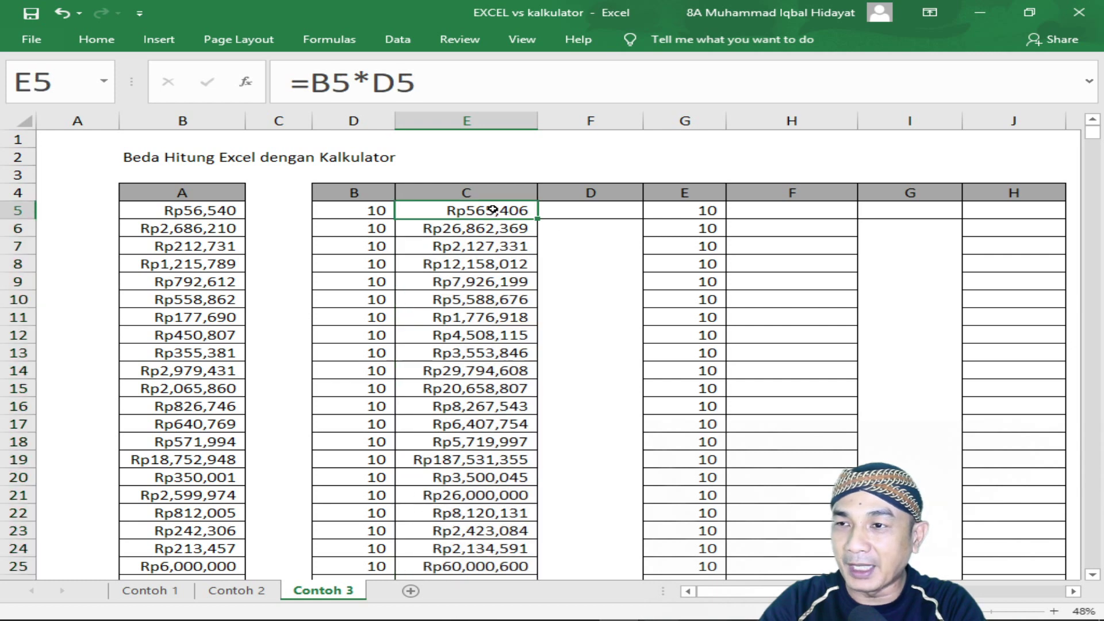
pyautogui.click(784, 204)
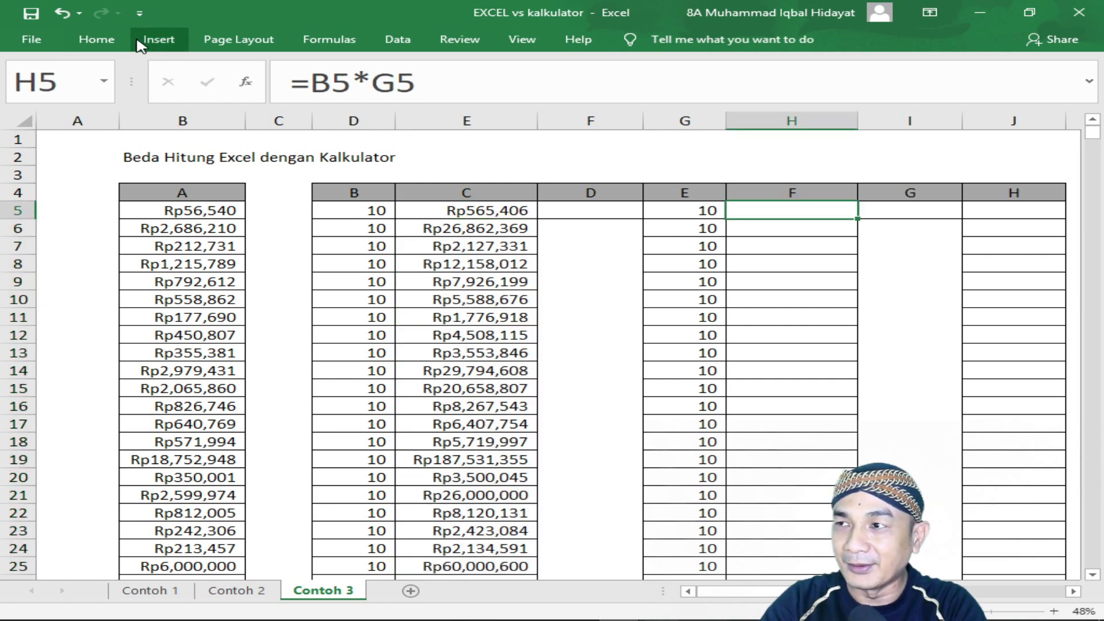
pyautogui.click(97, 40)
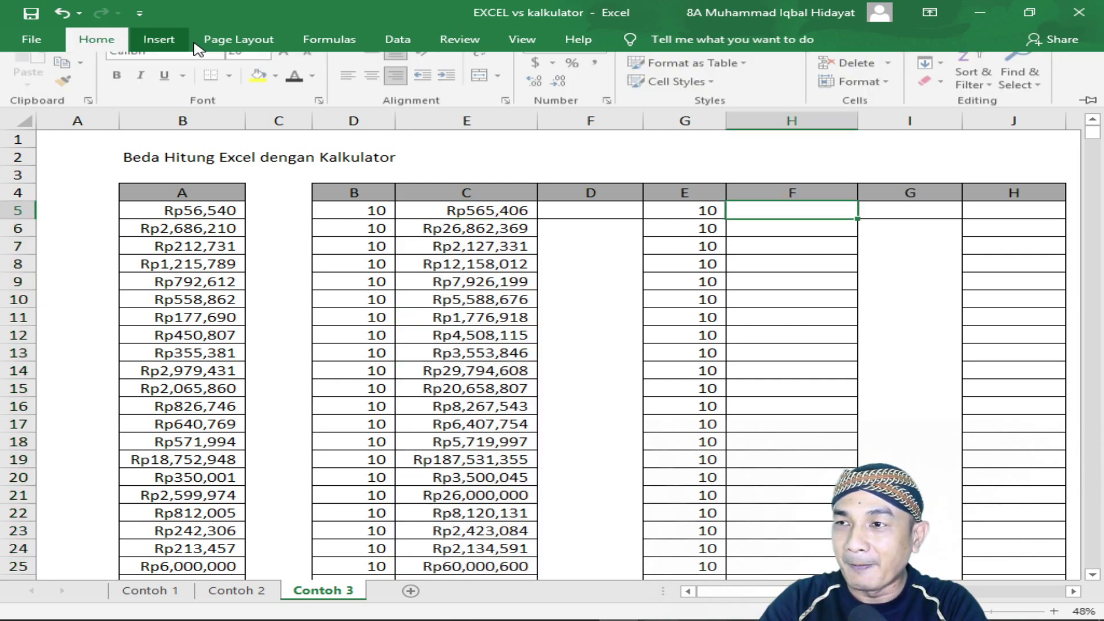
pyautogui.click(297, 97)
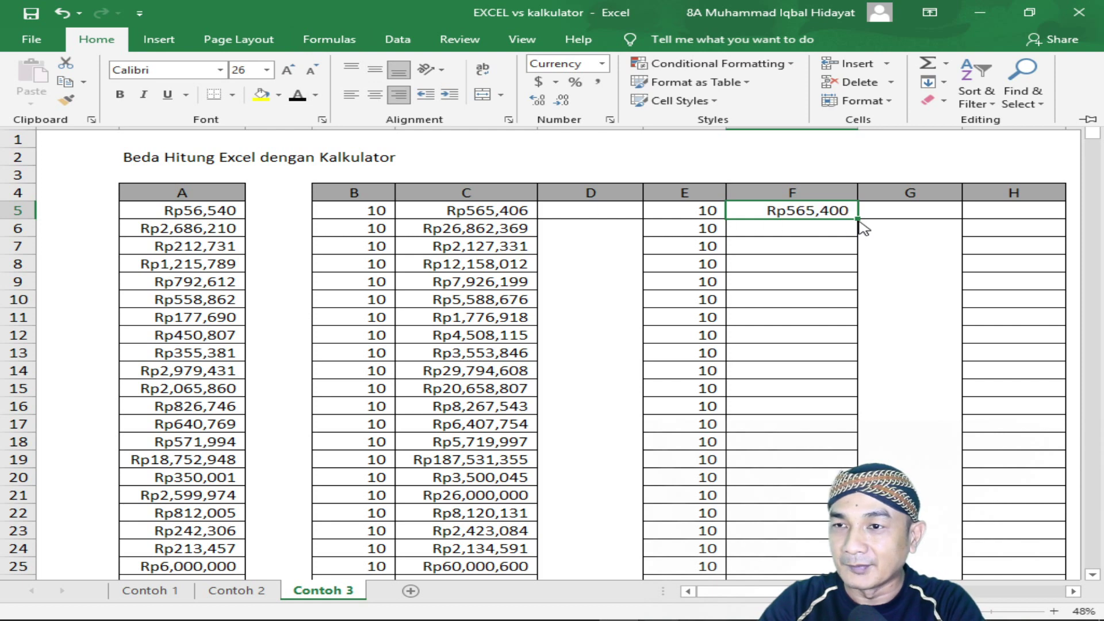
pyautogui.click(818, 221)
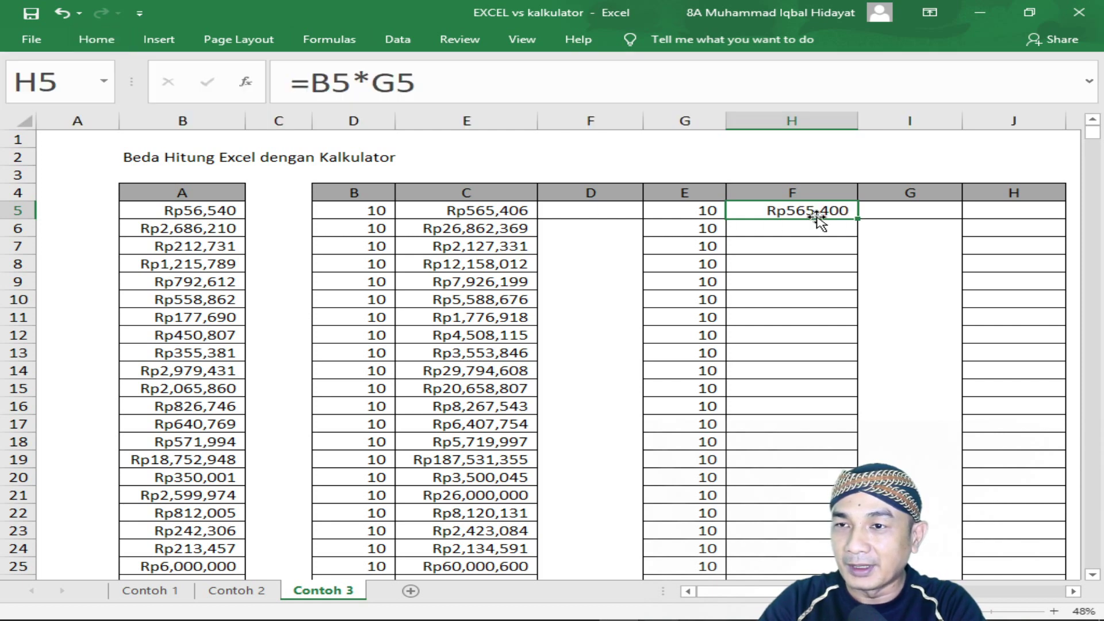
pyautogui.doubleClick(858, 219)
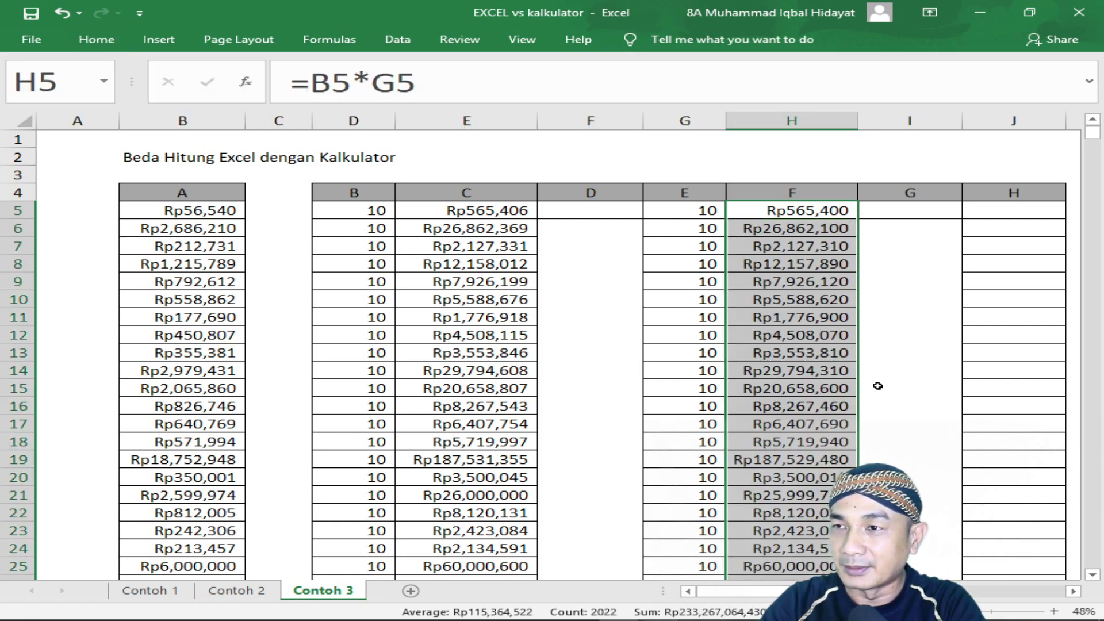
pyautogui.click(486, 214)
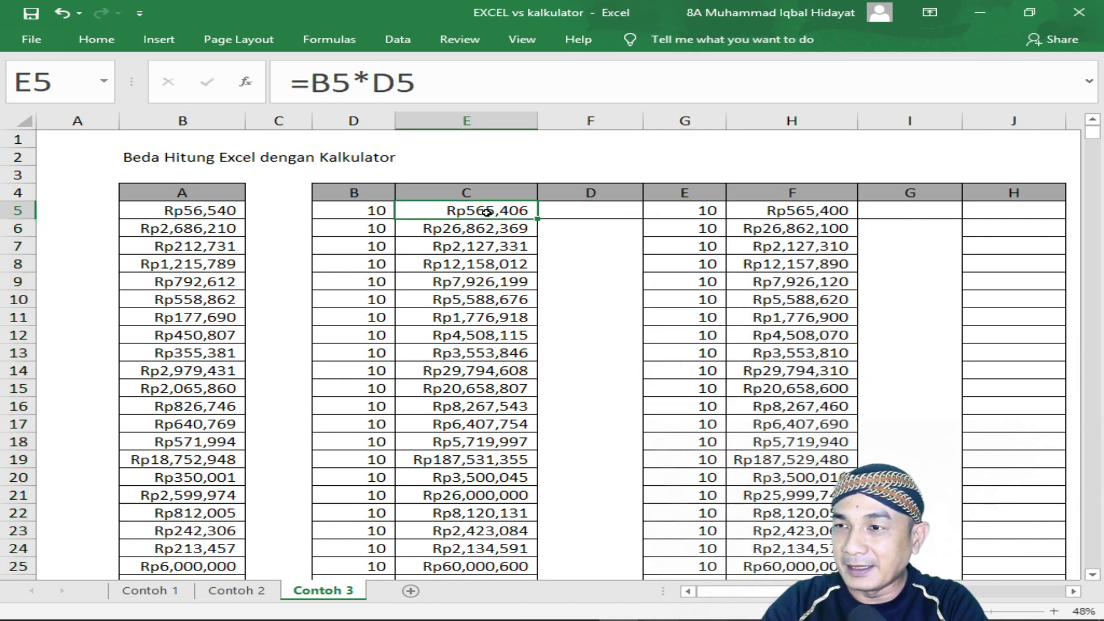
pyautogui.click(830, 215)
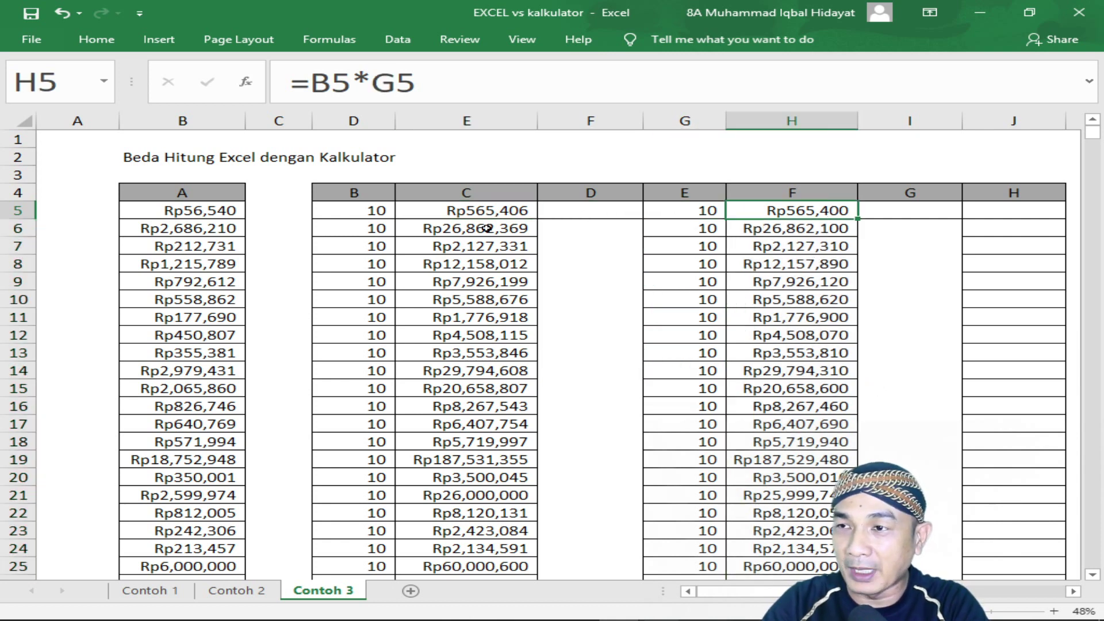
pyautogui.click(480, 212)
pyautogui.click(816, 214)
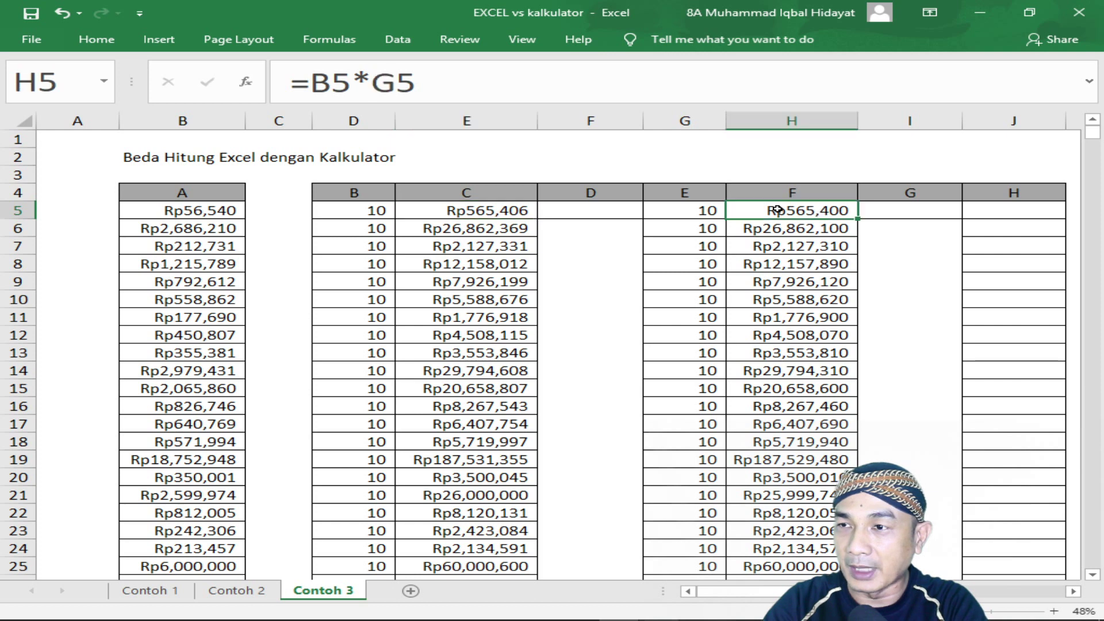
pyautogui.click(519, 210)
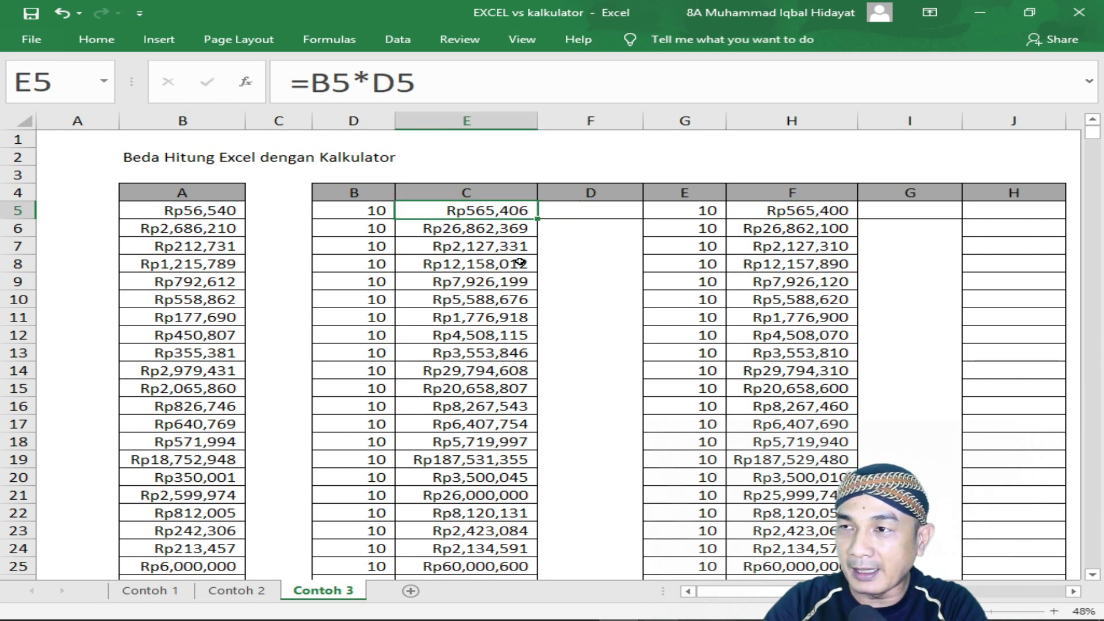
pyautogui.click(816, 215)
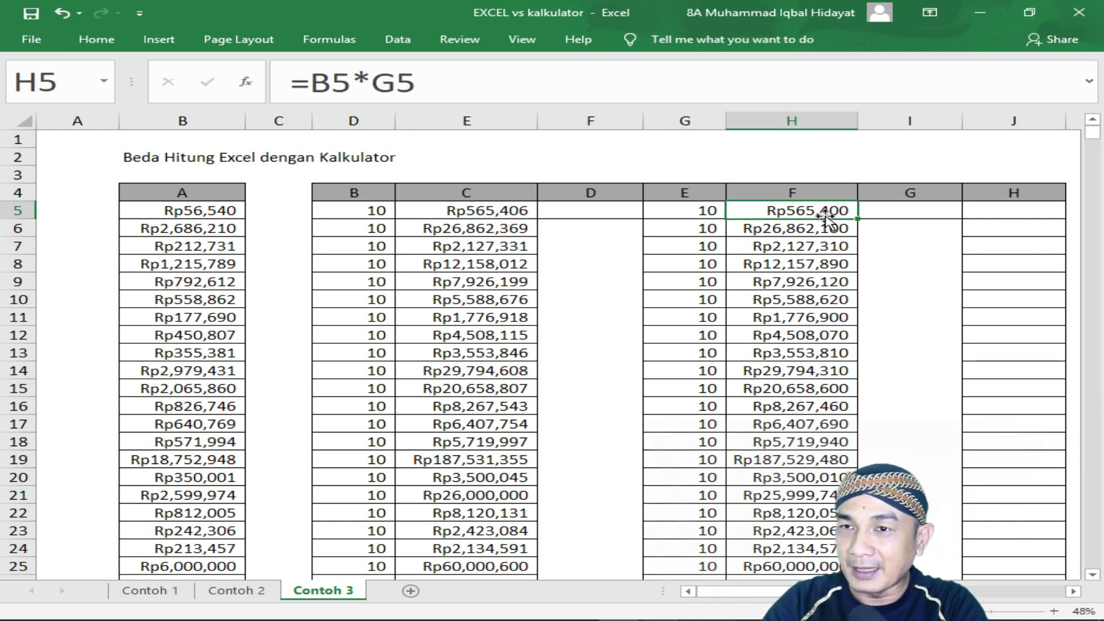
pyautogui.click(1039, 214)
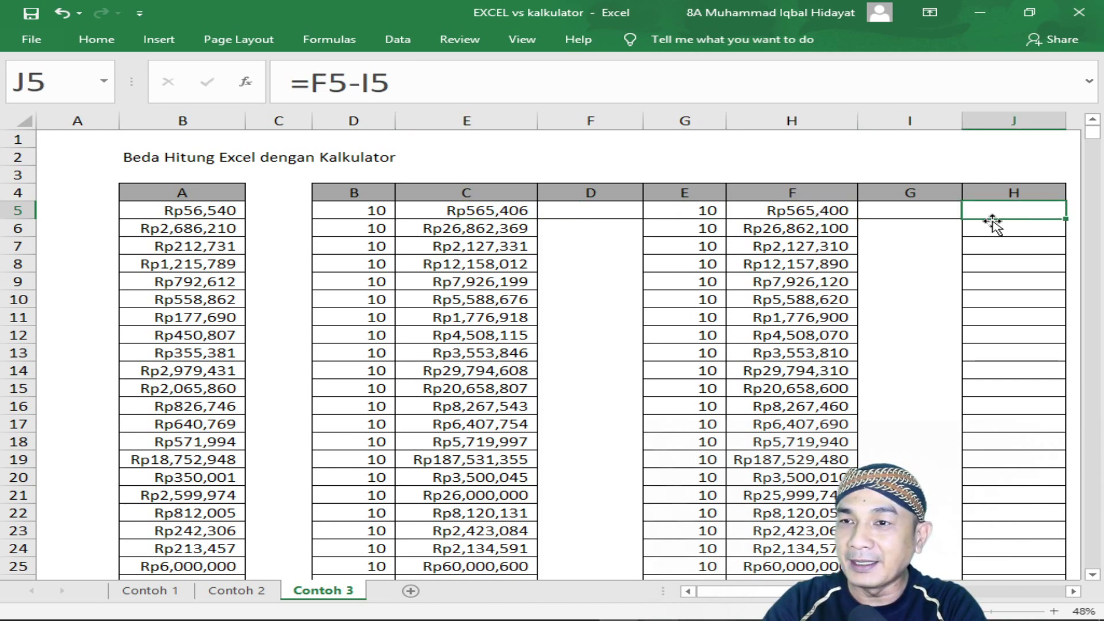
# - Copy the =E5-H5 difference from J5 down column J and check rows 16 and 19
pyautogui.click(96, 39)
pyautogui.click(1015, 216)
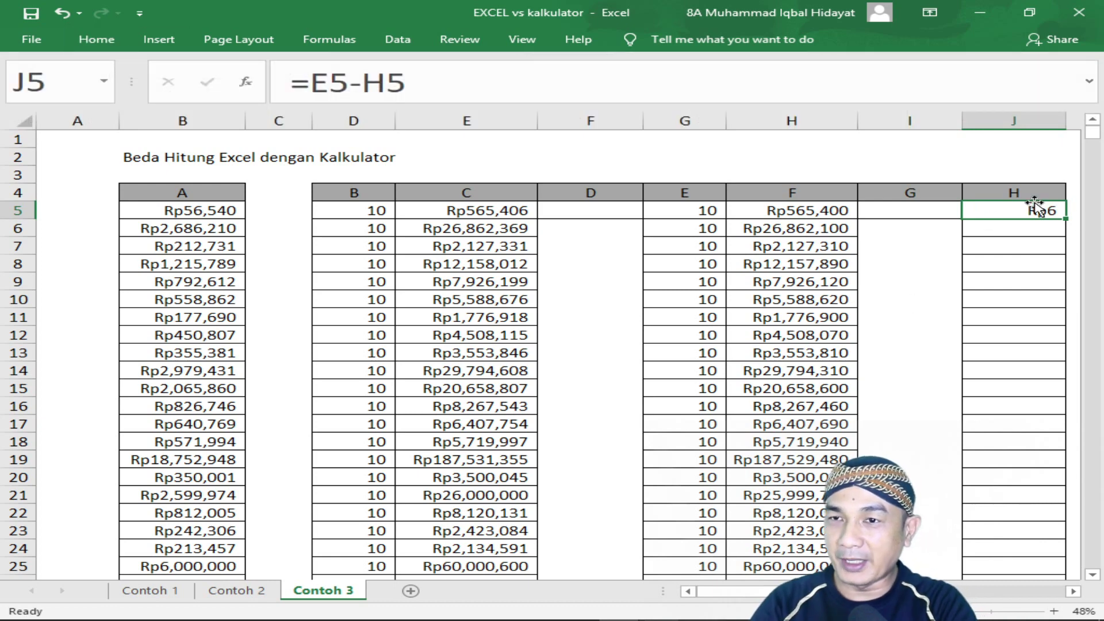
pyautogui.doubleClick(1064, 218)
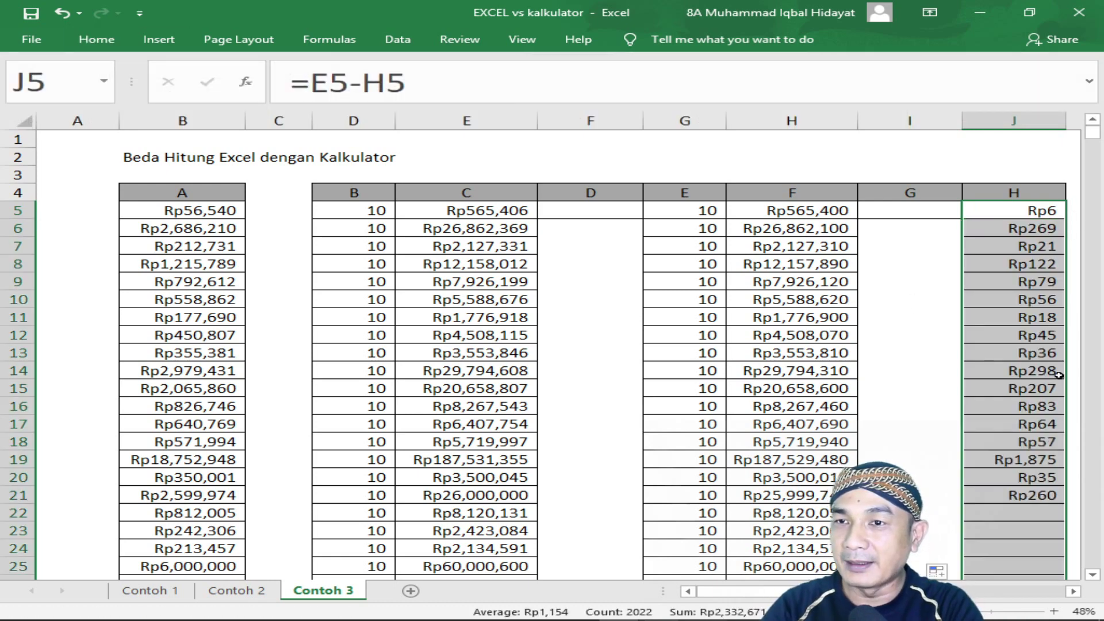
pyautogui.click(1042, 466)
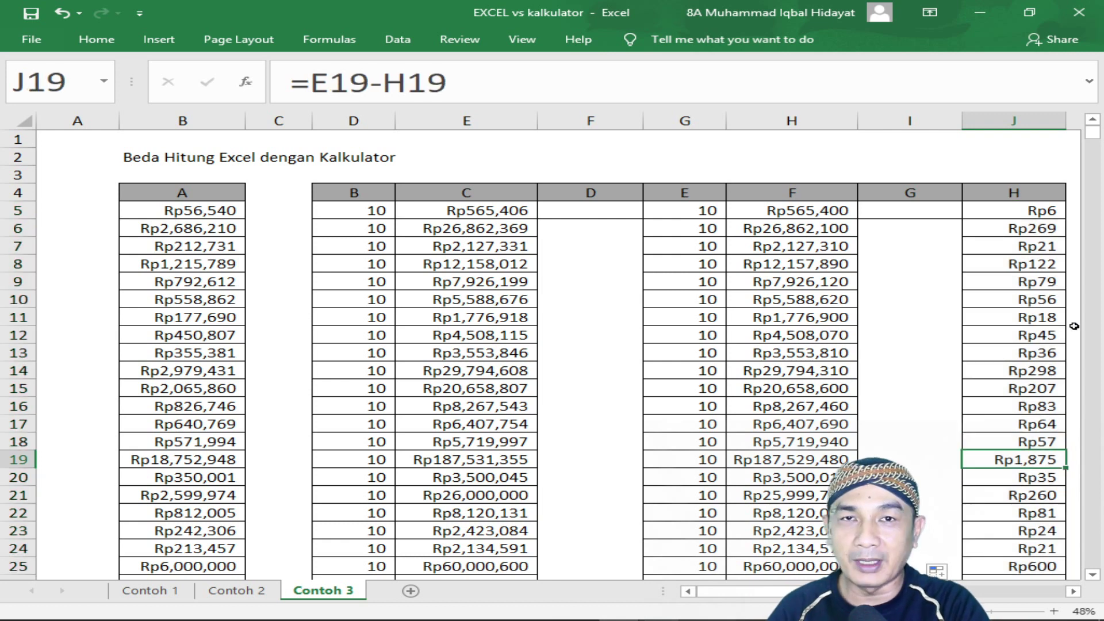
pyautogui.click(1037, 403)
pyautogui.scroll(-3, 1044, 448)
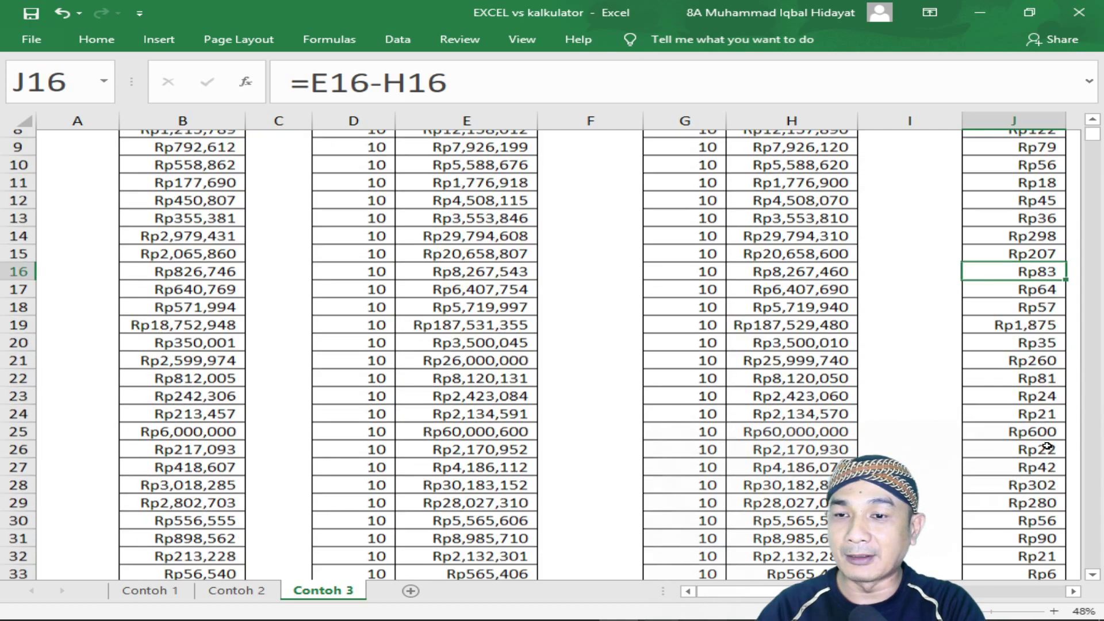
pyautogui.scroll(-6, 1044, 448)
pyautogui.scroll(-5, 1043, 446)
pyautogui.scroll(-2, 1042, 445)
pyautogui.scroll(-2, 1042, 444)
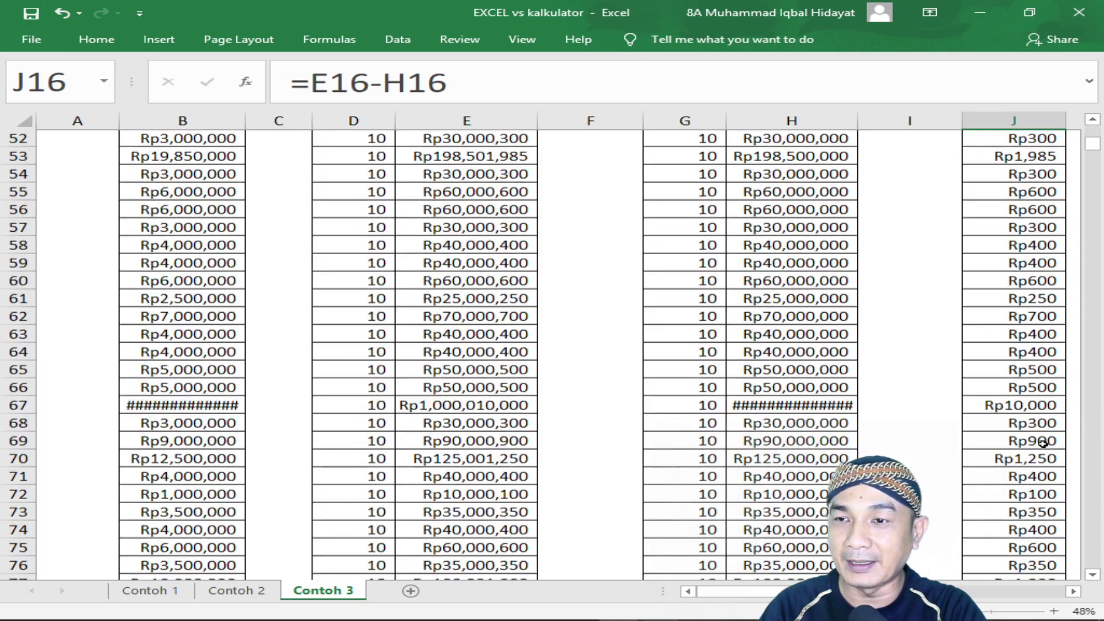
pyautogui.scroll(-6, 1044, 444)
pyautogui.scroll(-4, 1044, 444)
pyautogui.scroll(-4, 1045, 443)
pyautogui.scroll(-10, 1045, 443)
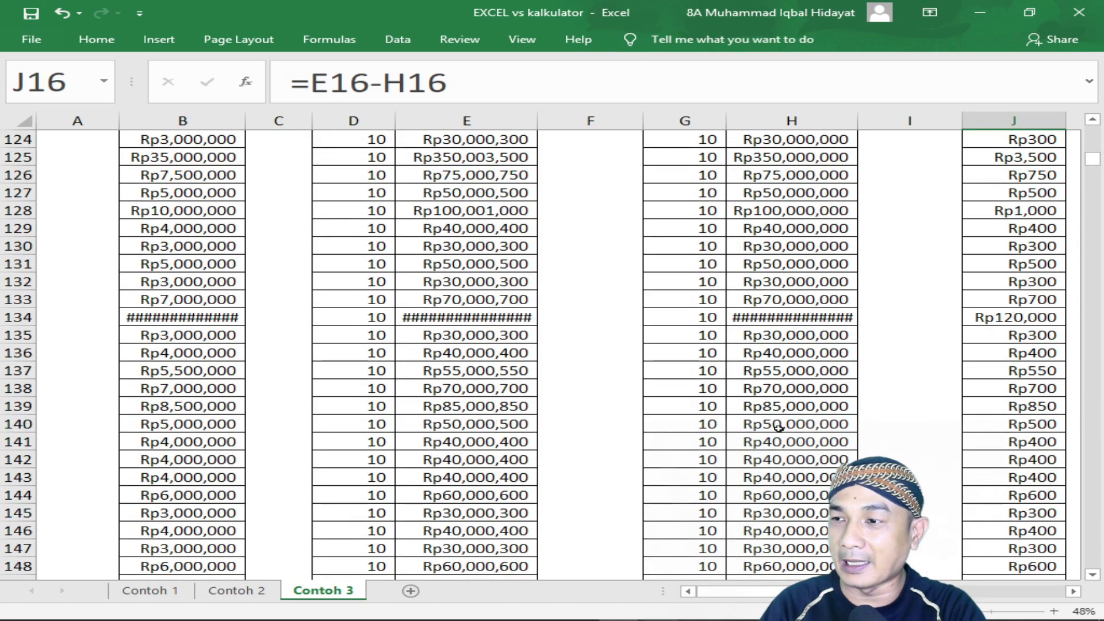
pyautogui.click(362, 281)
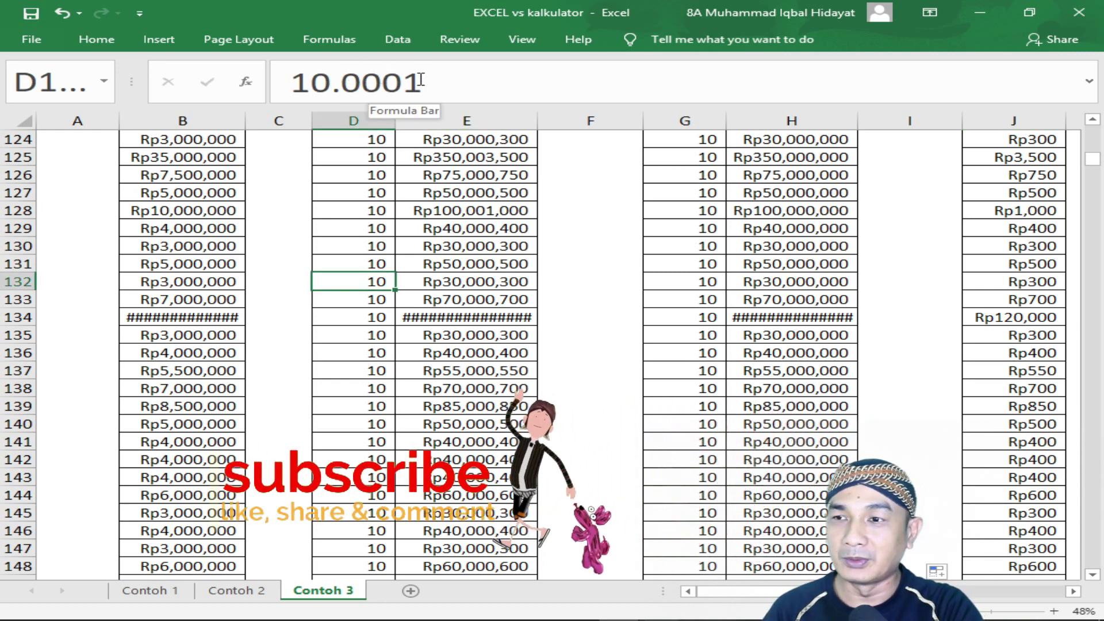
pyautogui.click(1028, 386)
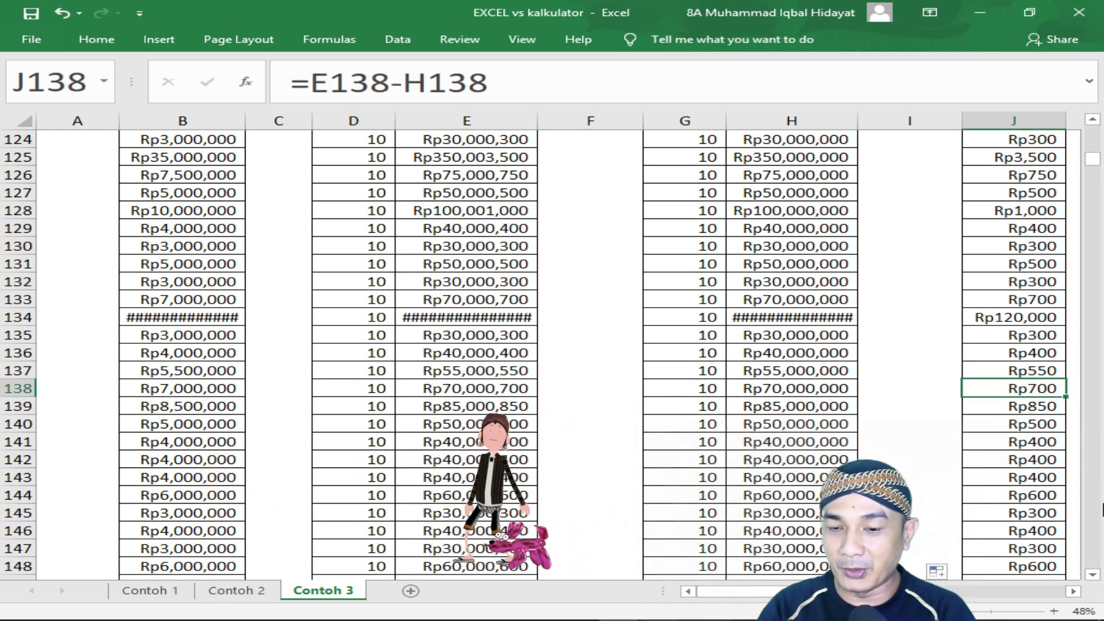
pyautogui.hotkey('ctrl', 'Down')
pyautogui.press('Down')
pyautogui.press('Down')
pyautogui.press('Up')
pyautogui.press('Up')
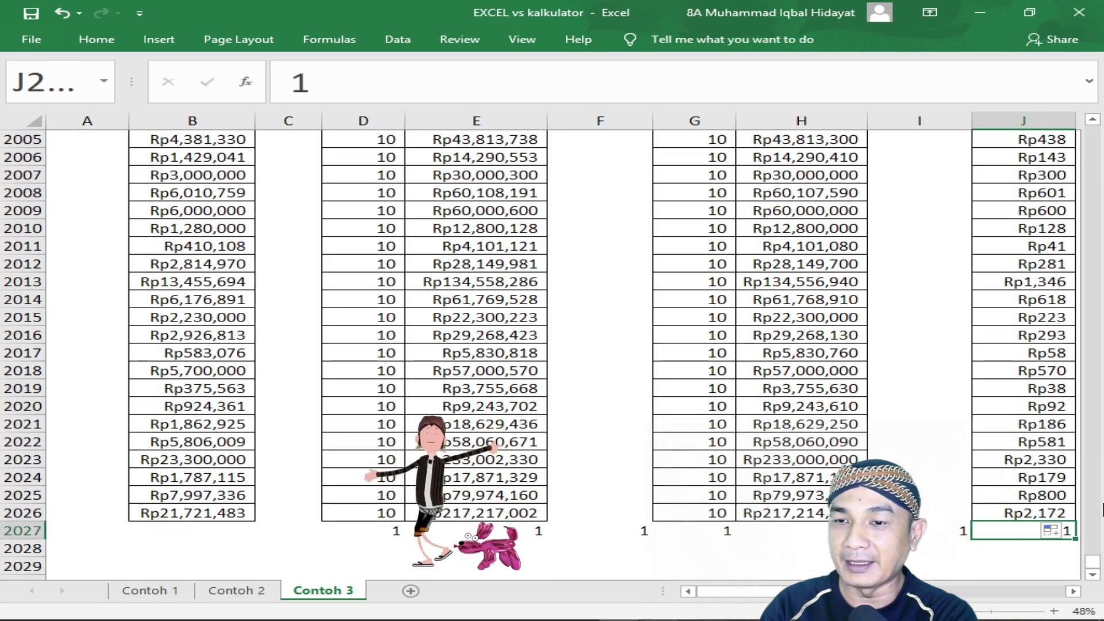
pyautogui.hotkey('ctrl', 'Home')
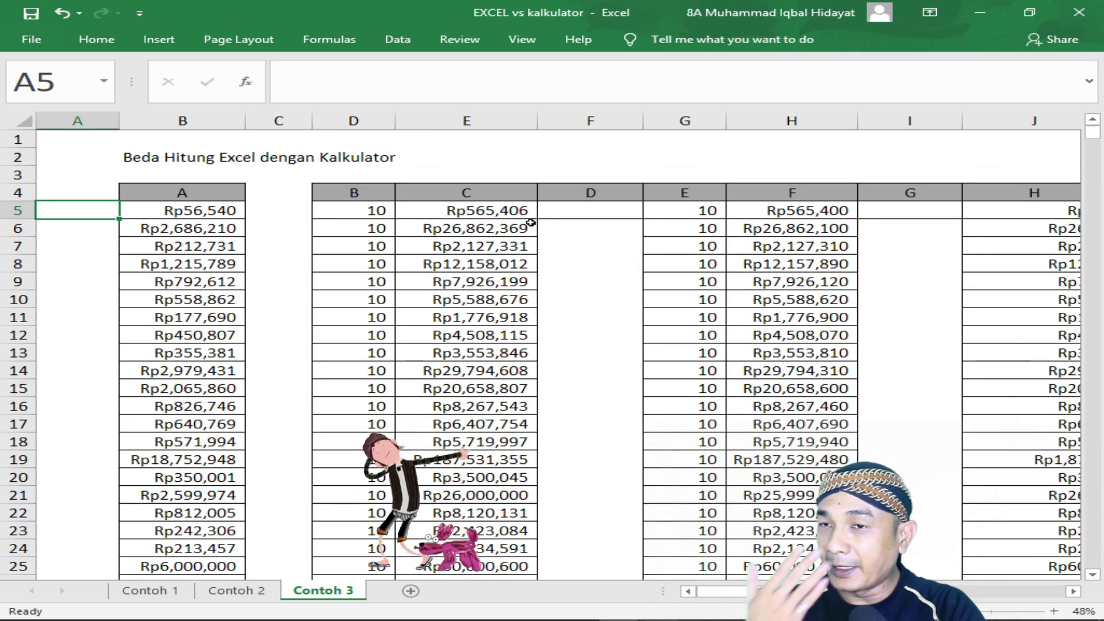
pyautogui.click(202, 210)
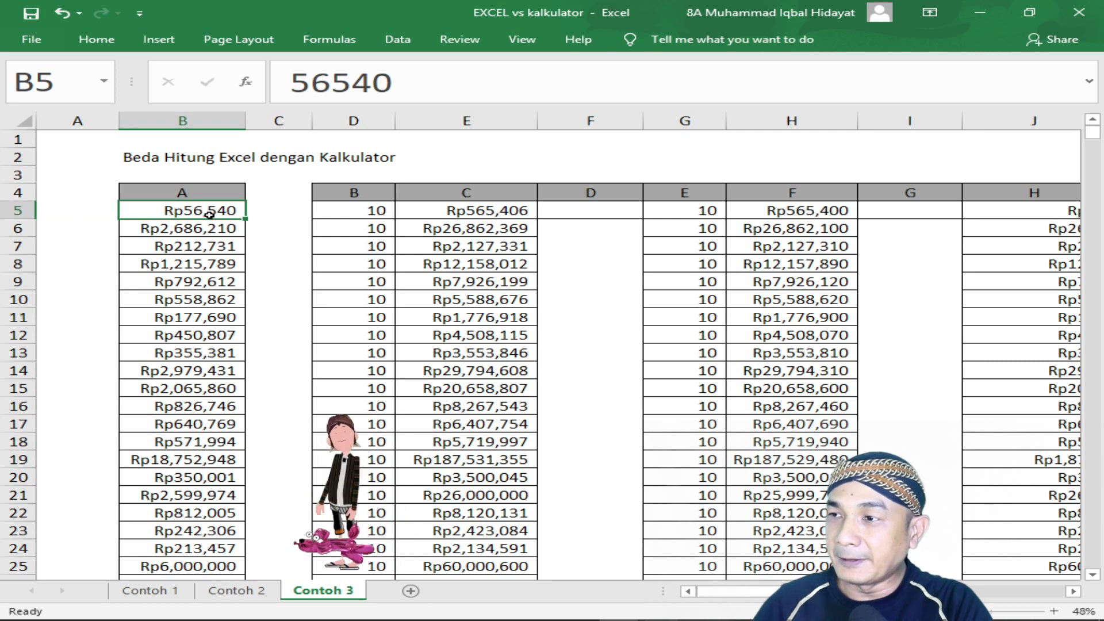
pyautogui.click(215, 228)
pyautogui.click(212, 268)
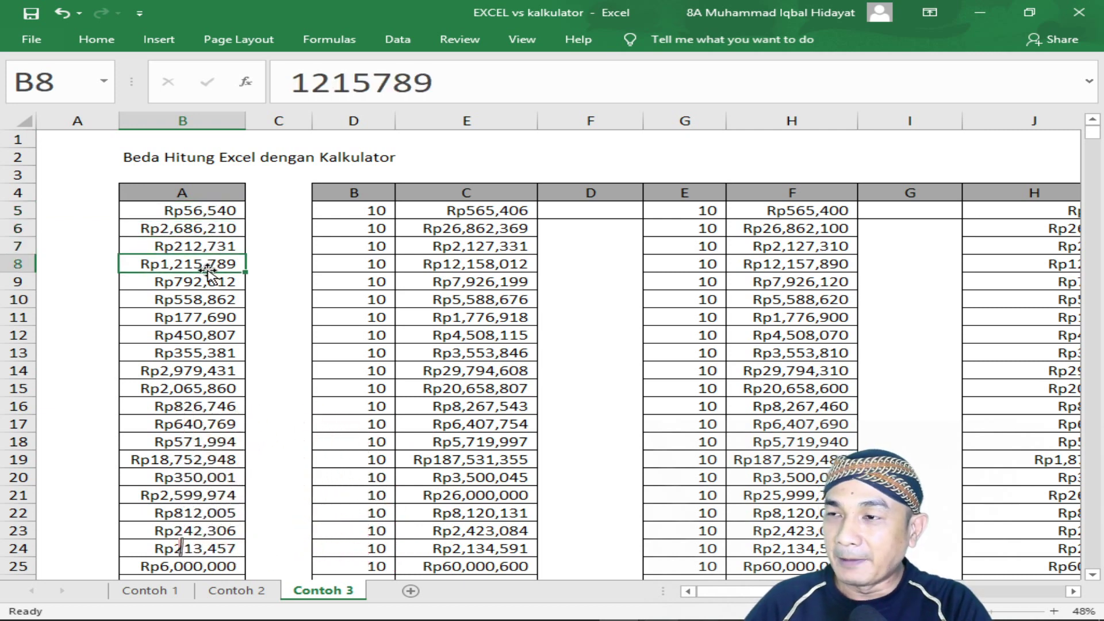
pyautogui.click(374, 210)
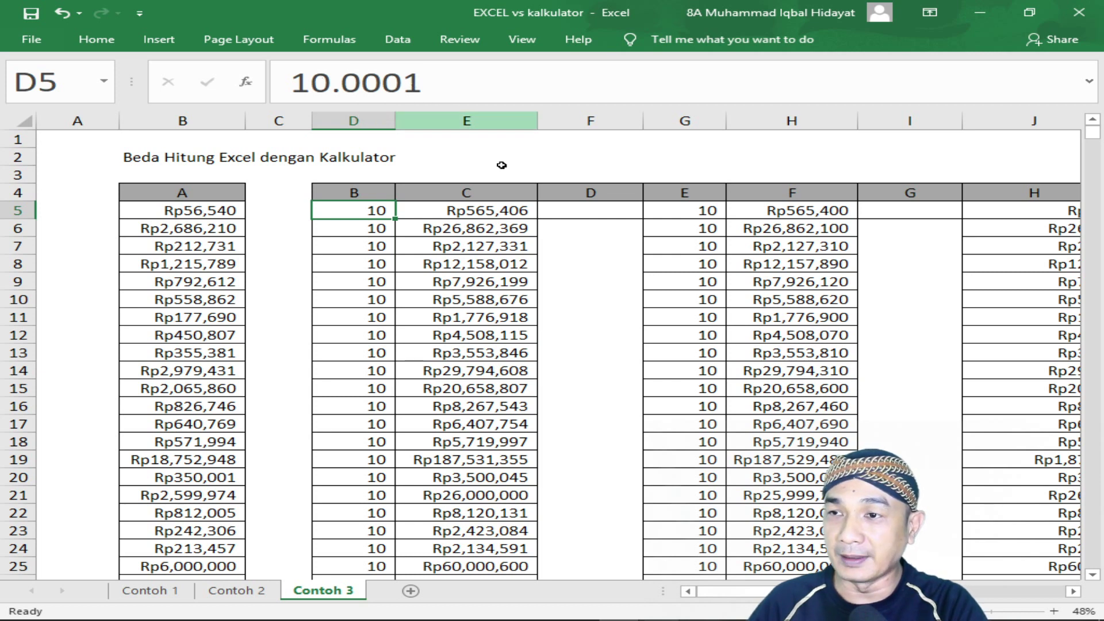
pyautogui.click(698, 210)
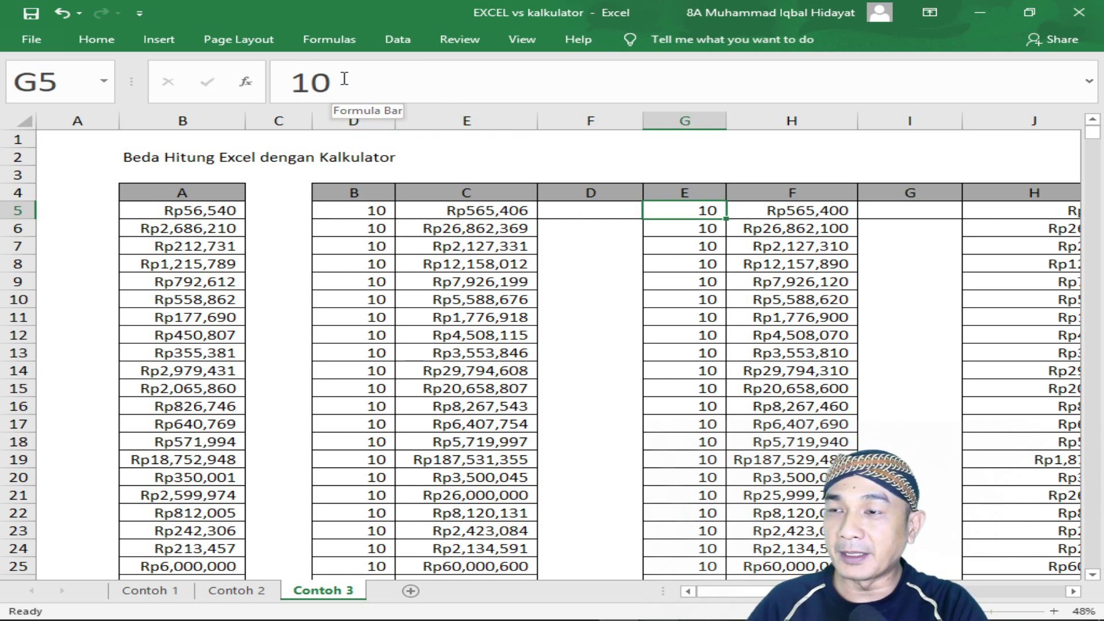
pyautogui.click(801, 208)
pyautogui.click(509, 211)
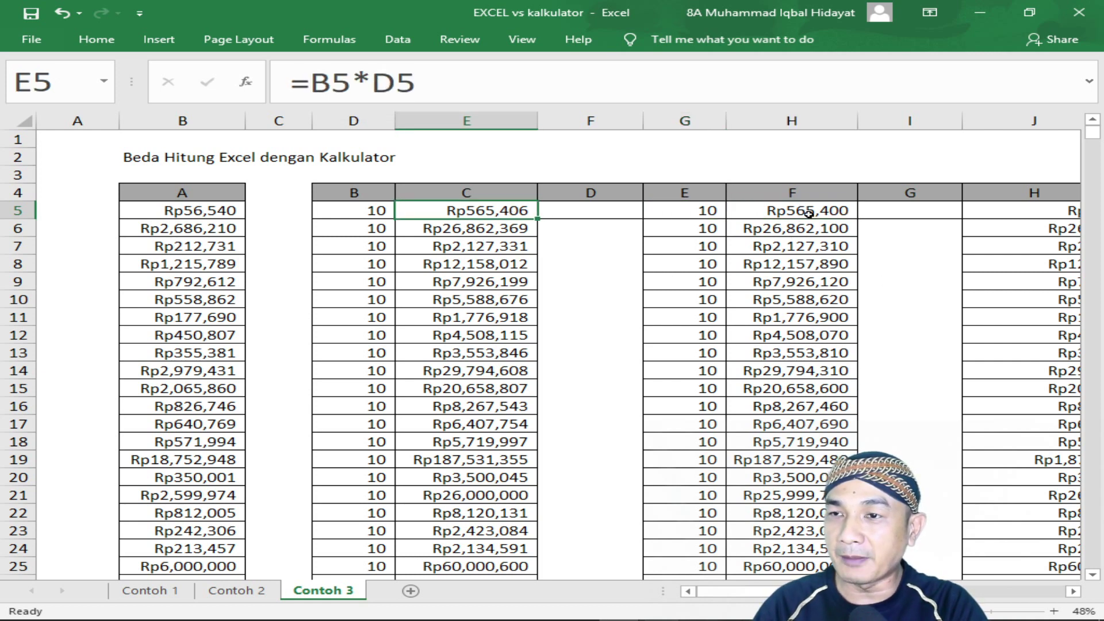
pyautogui.click(809, 213)
pyautogui.click(1063, 215)
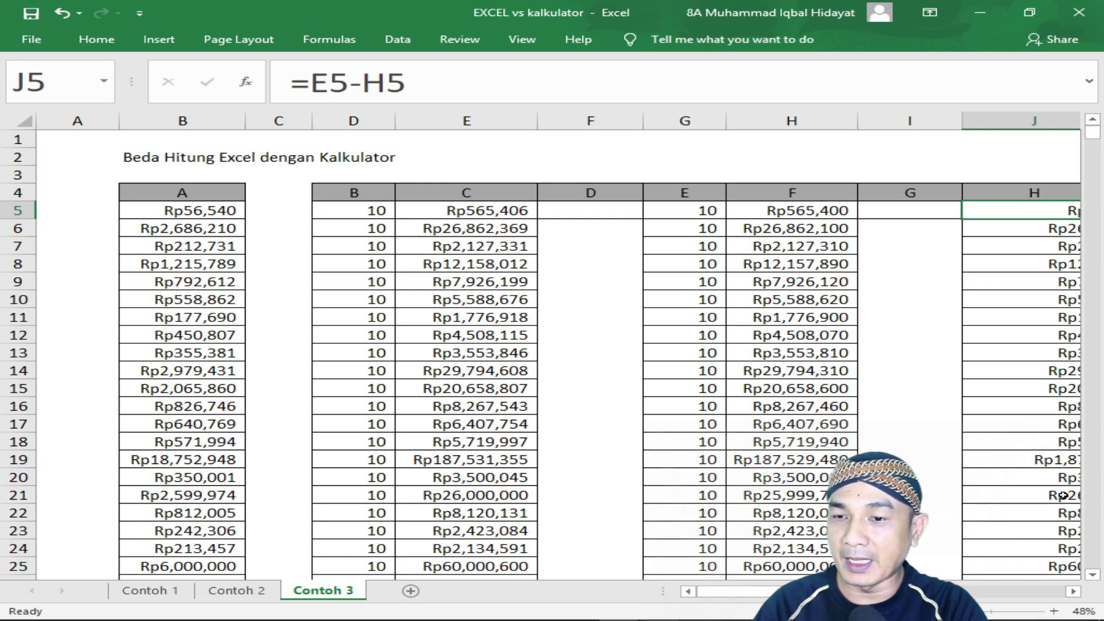
pyautogui.click(1073, 593)
pyautogui.click(1073, 592)
pyautogui.click(851, 230)
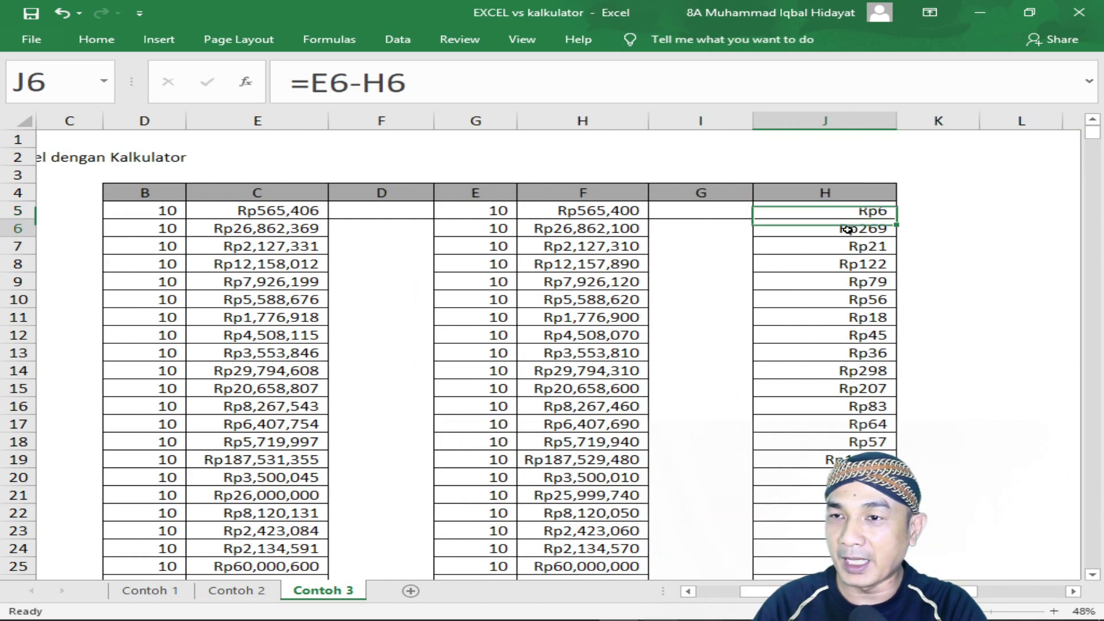
pyautogui.click(845, 243)
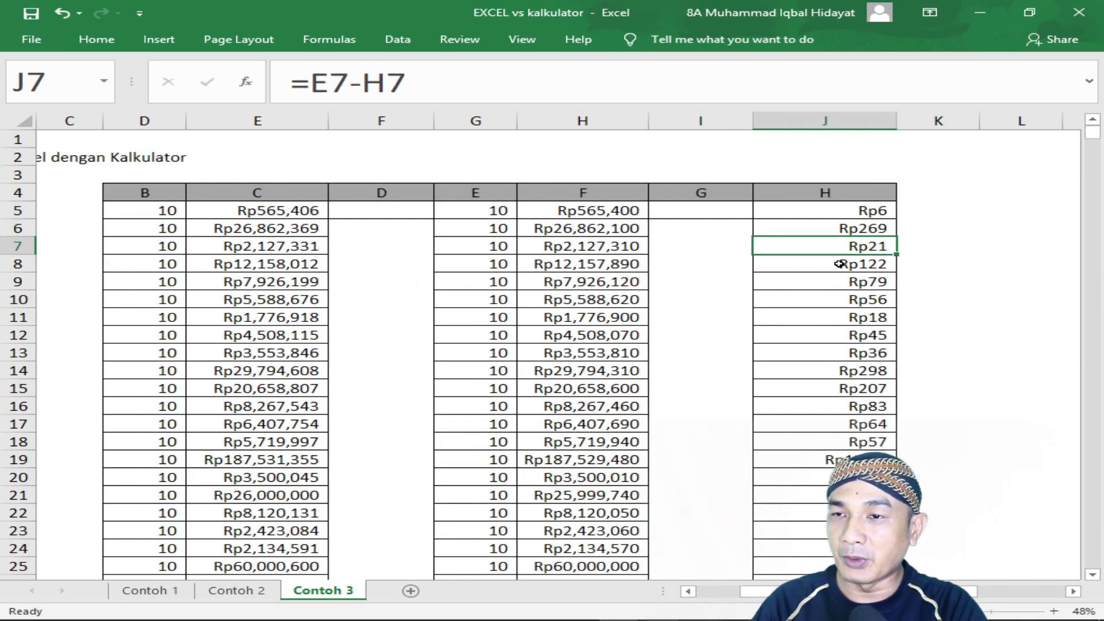
pyautogui.click(840, 264)
pyautogui.click(840, 280)
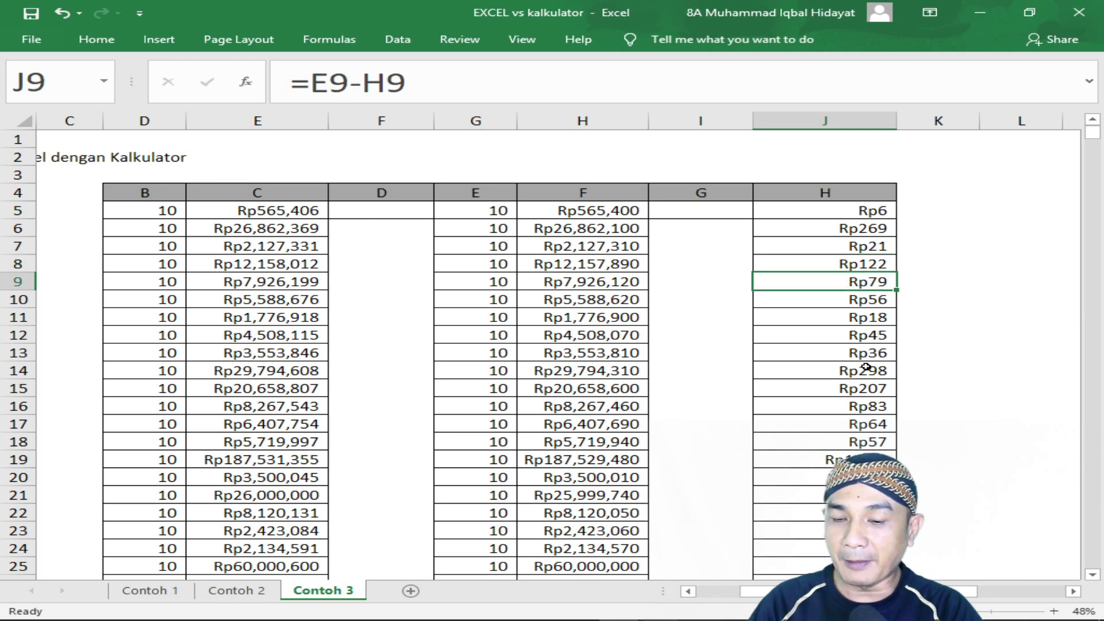
pyautogui.hotkey('ctrl', 'Down')
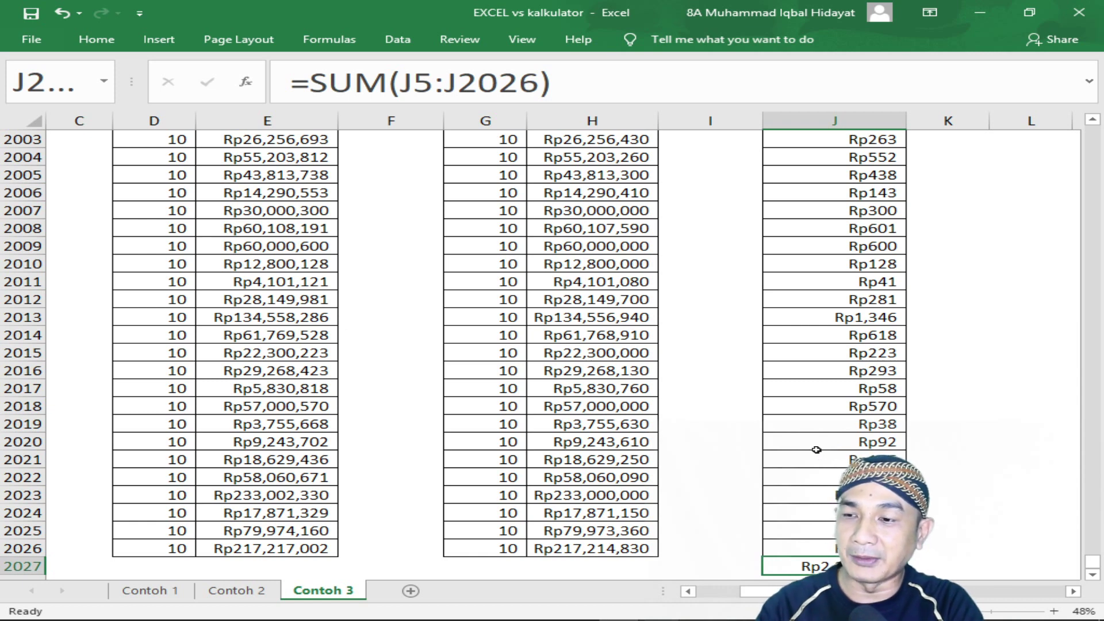
# - Paste the sum formula into H2027 and E2027, then widen columns E and H
pyautogui.hotkey('ctrl', 'c')
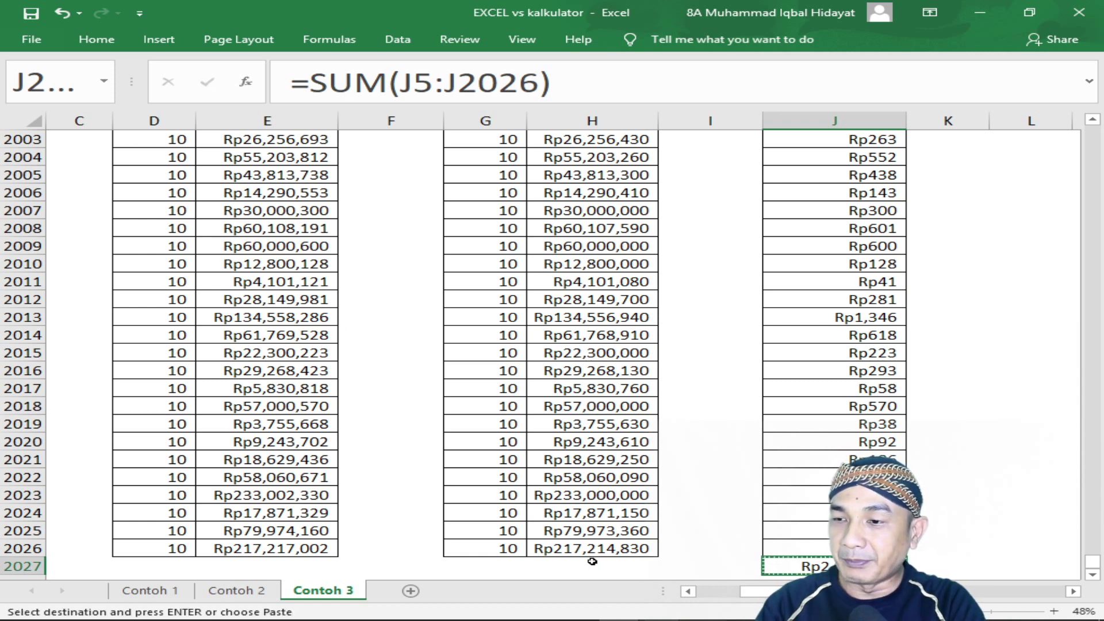
pyautogui.click(592, 564)
pyautogui.hotkey('ctrl', 'v')
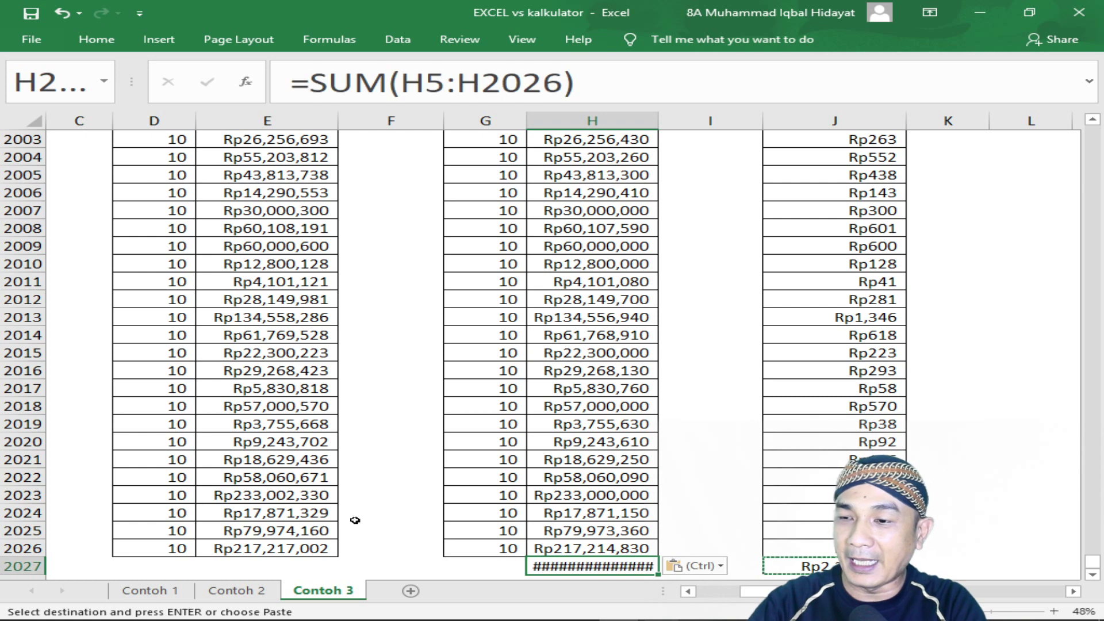
pyautogui.click(278, 564)
pyautogui.hotkey('ctrl', 'v')
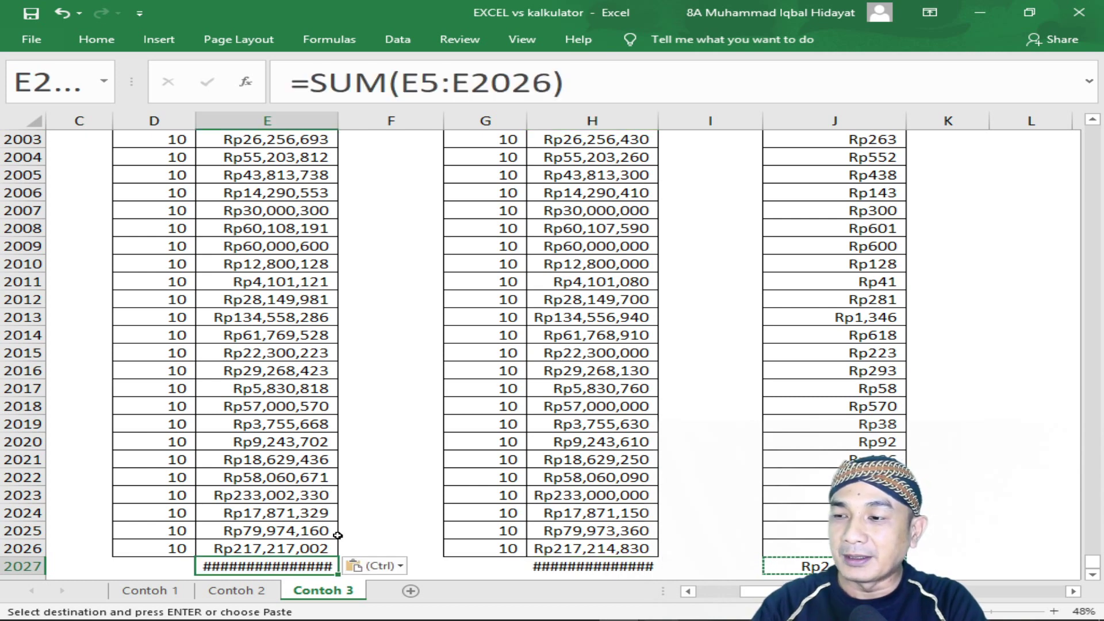
pyautogui.moveTo(339, 120); pyautogui.dragTo(360, 121)
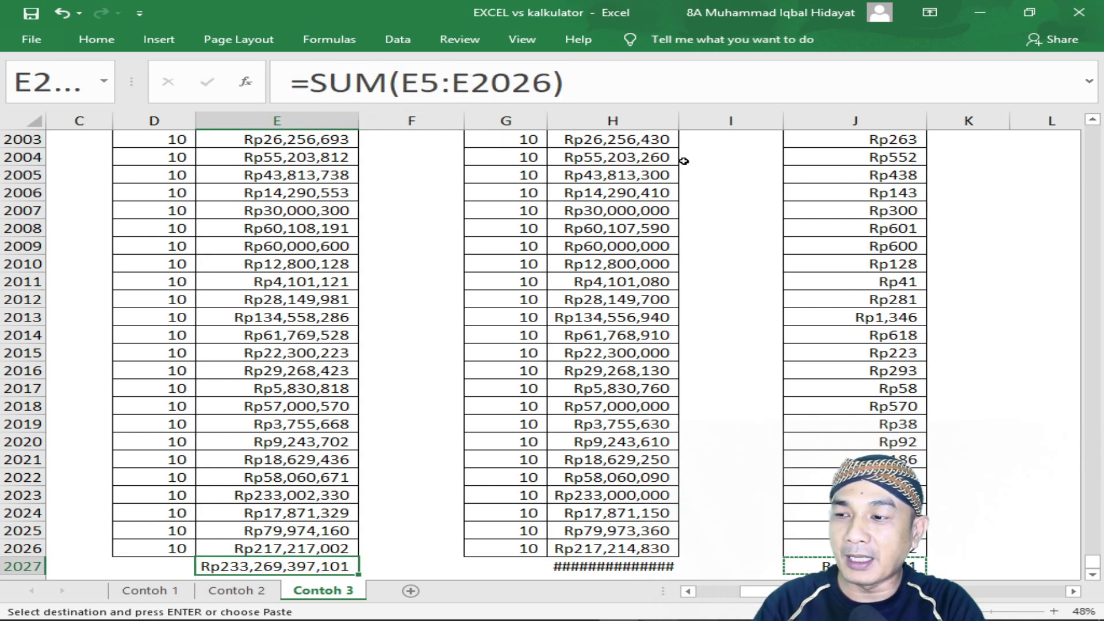
pyautogui.moveTo(679, 121); pyautogui.dragTo(711, 121)
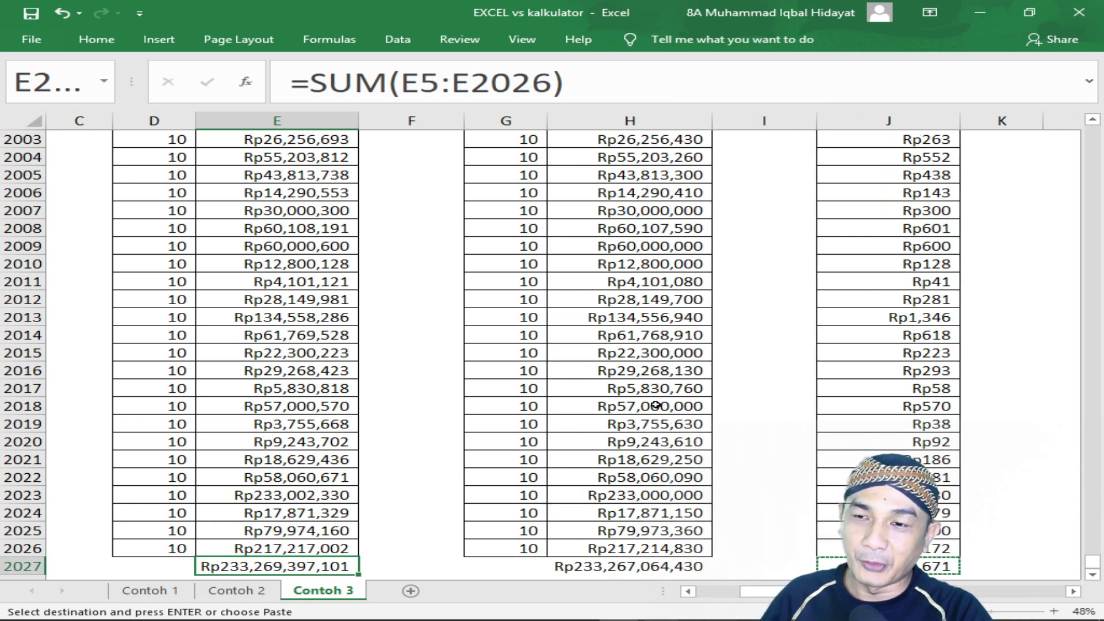
pyautogui.click(888, 281)
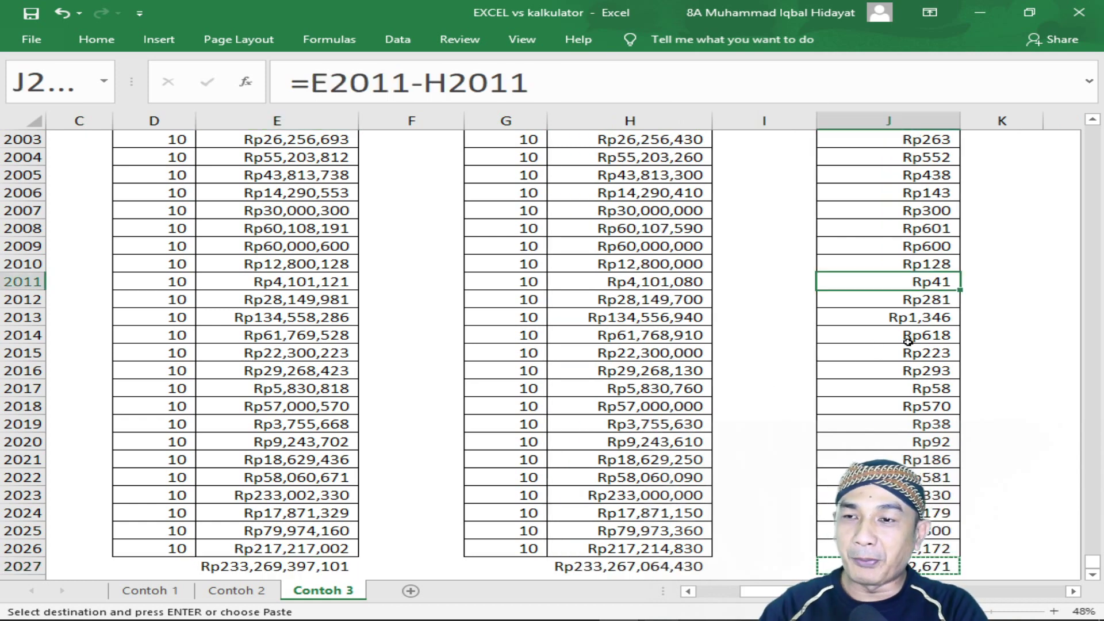
pyautogui.hotkey('ctrl', 'Down')
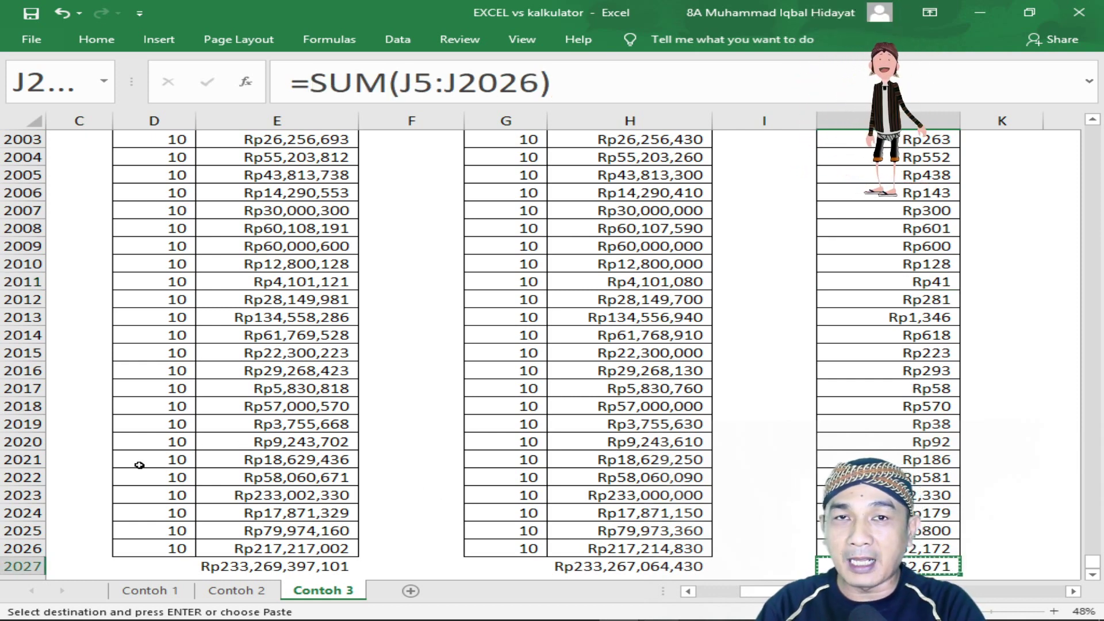
pyautogui.click(156, 464)
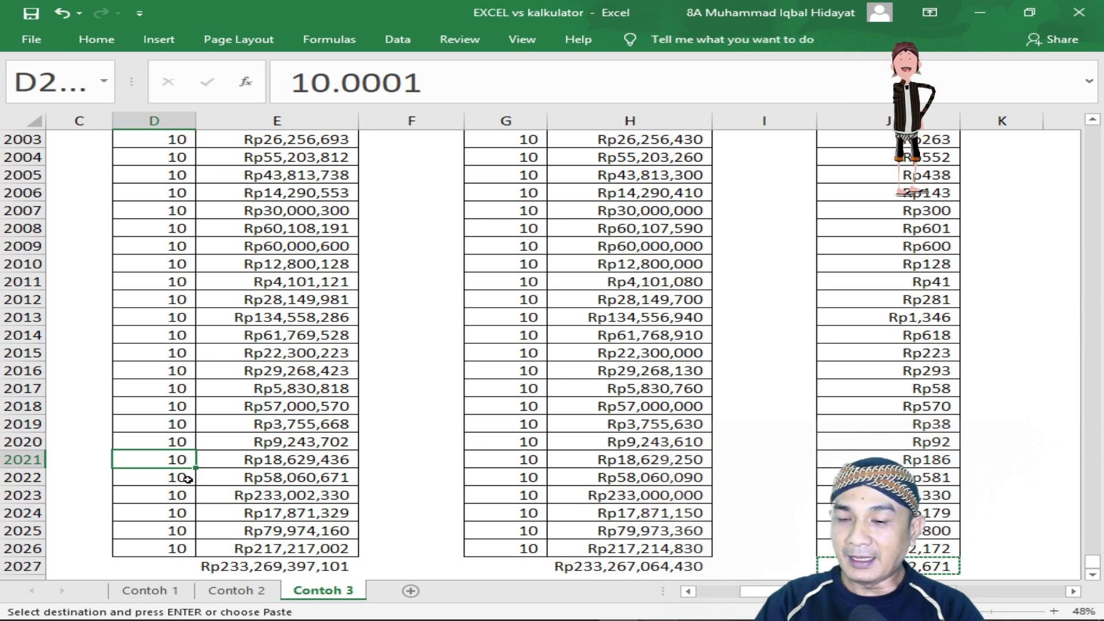
pyautogui.press('Left')
pyautogui.press('Left')
pyautogui.press('Left')
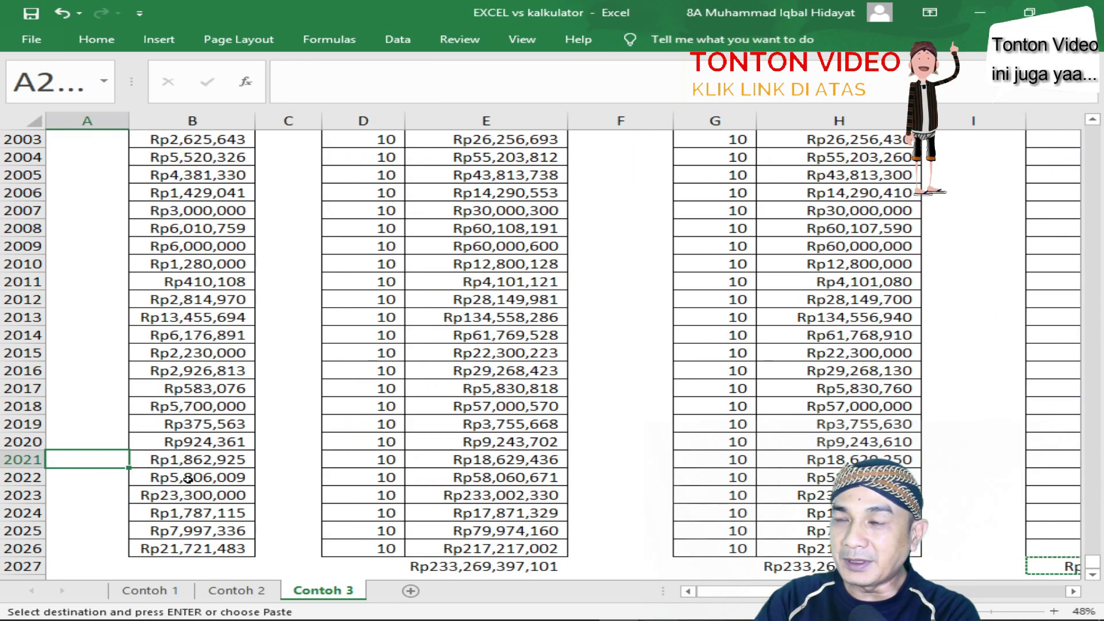
pyautogui.click(195, 228)
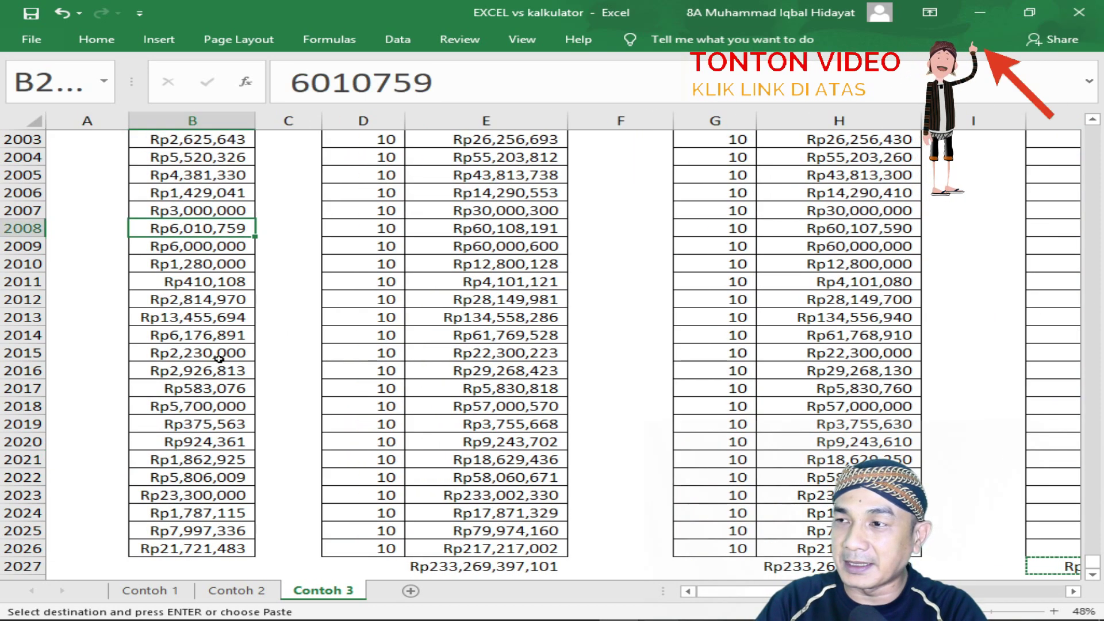
pyautogui.click(372, 140)
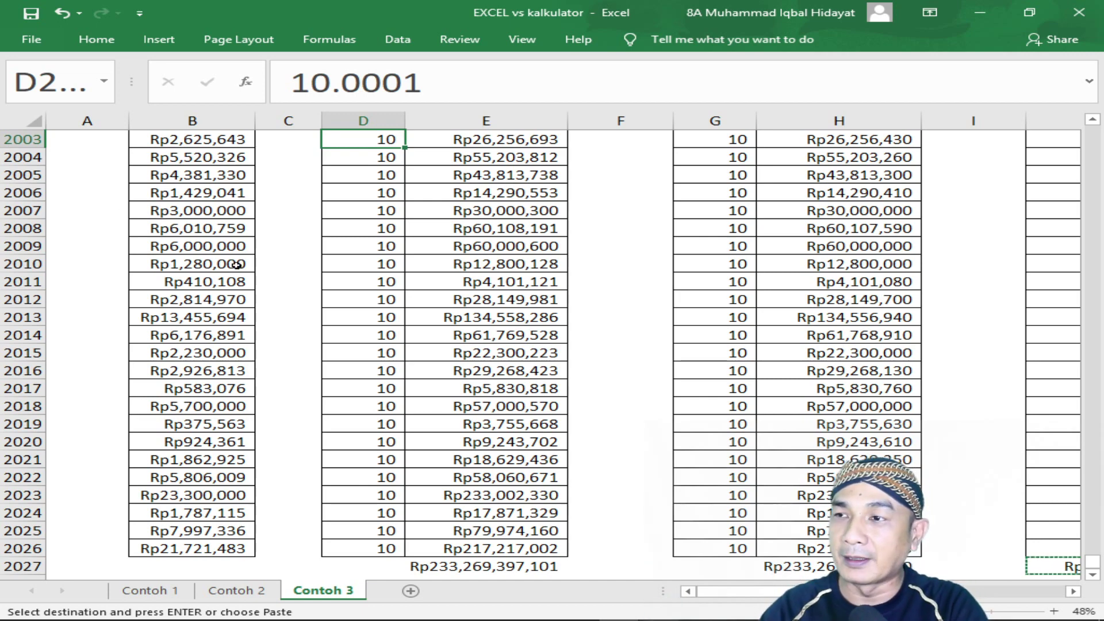
# - Give the J2027 difference total Rp2,332,671 red text and a yellow fill
pyautogui.scroll(-3, 302, 322)
pyautogui.scroll(-1, 308, 328)
pyautogui.click(1056, 352)
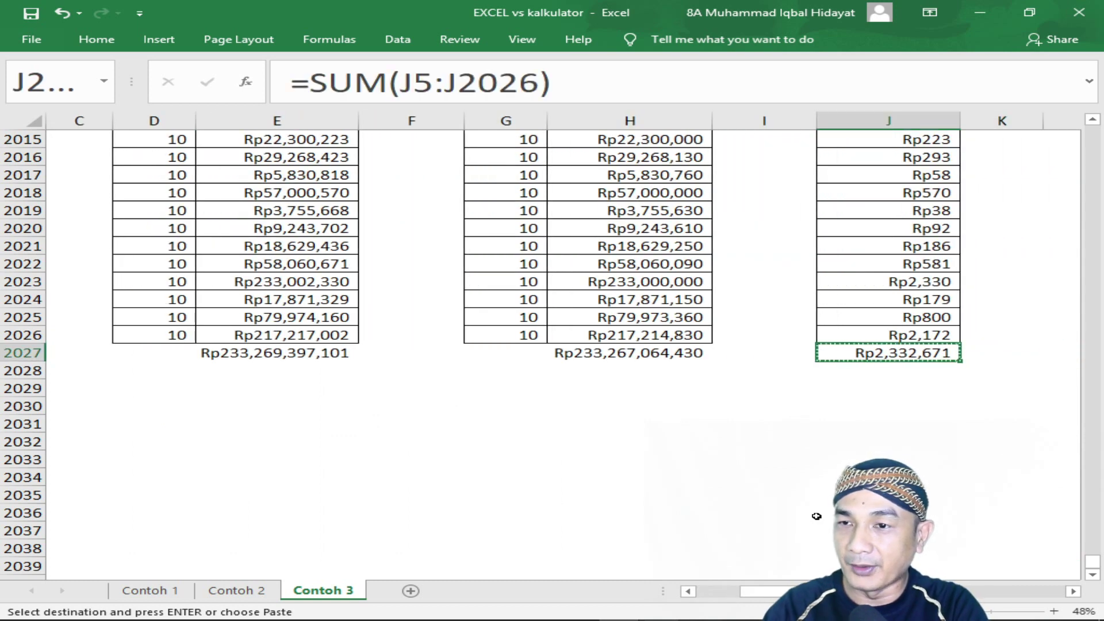
pyautogui.click(96, 39)
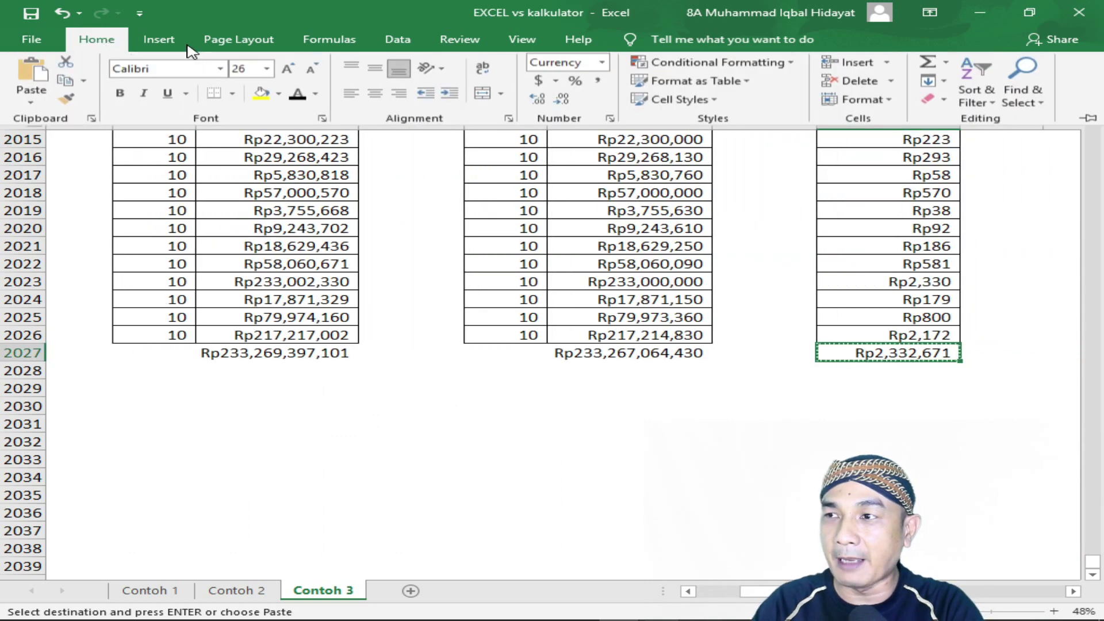
pyautogui.click(317, 96)
pyautogui.click(316, 239)
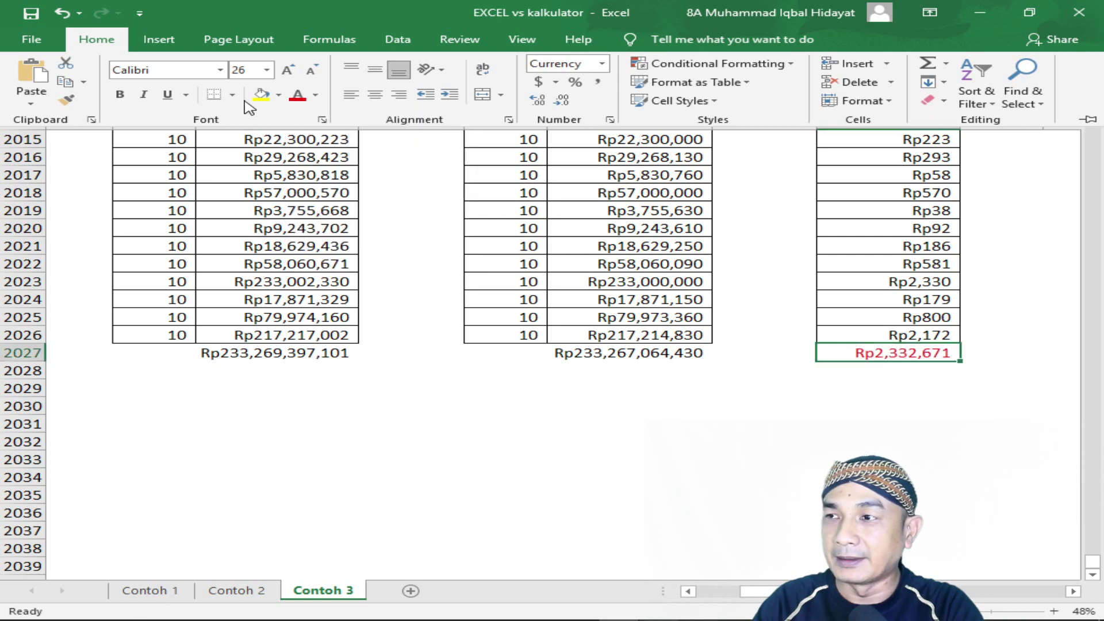
pyautogui.click(261, 95)
pyautogui.click(878, 353)
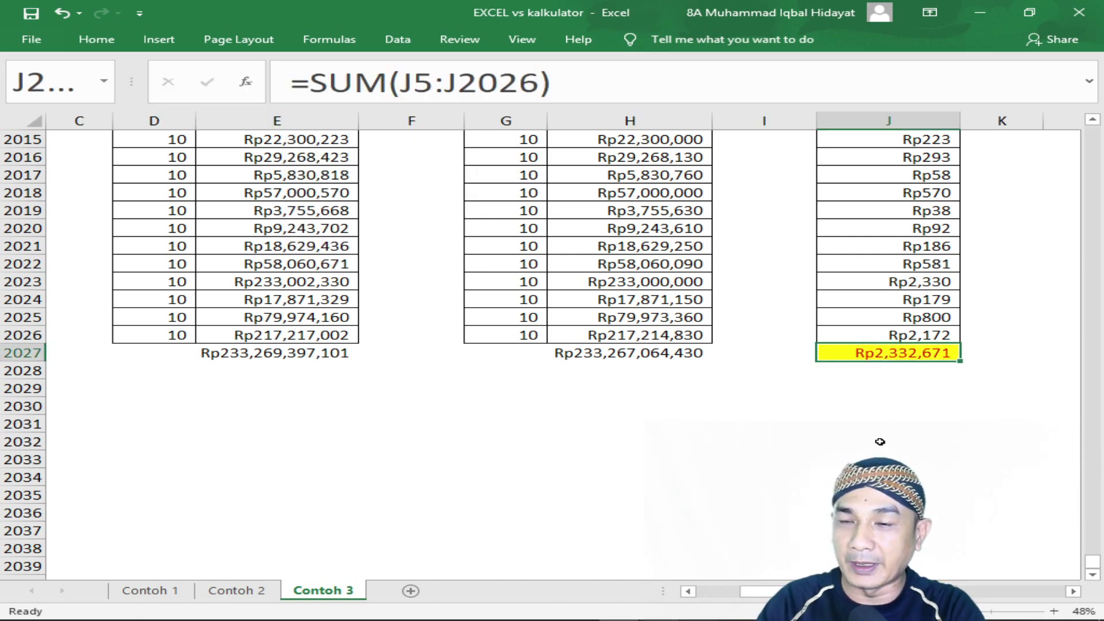
pyautogui.click(32, 39)
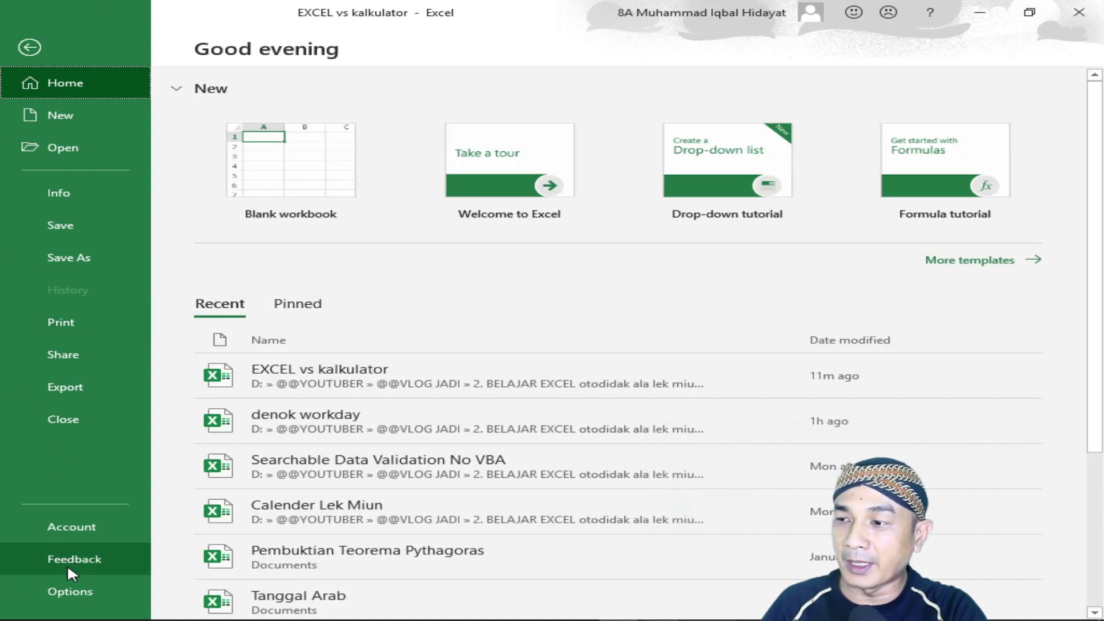
# - Under Options > Advanced, check 'Set precision as displayed' and confirm the accuracy warning
pyautogui.click(73, 592)
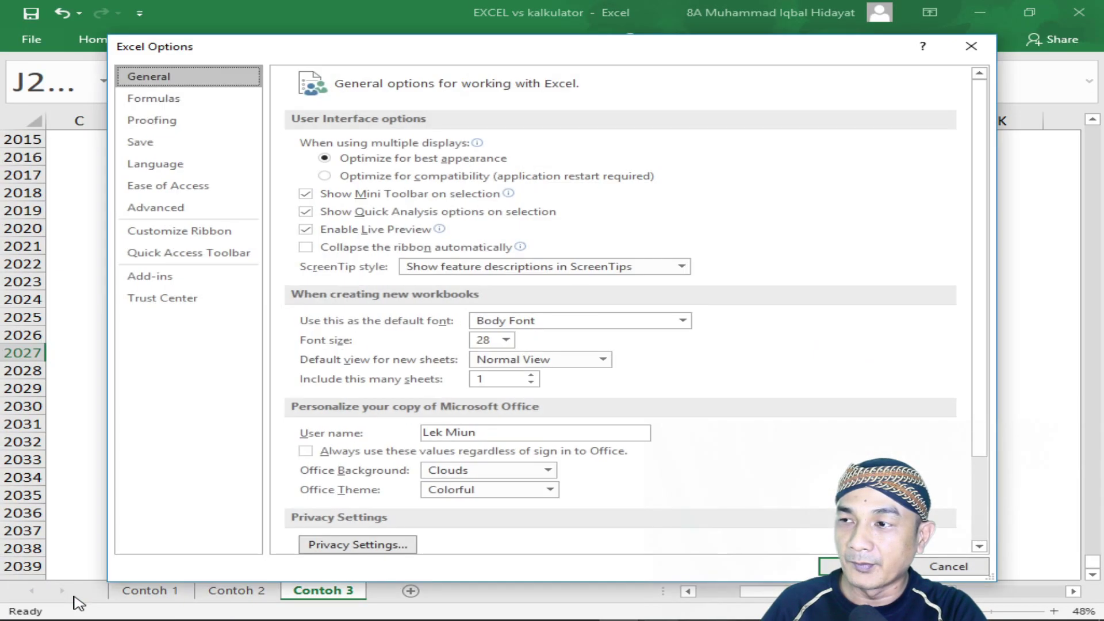
pyautogui.click(173, 209)
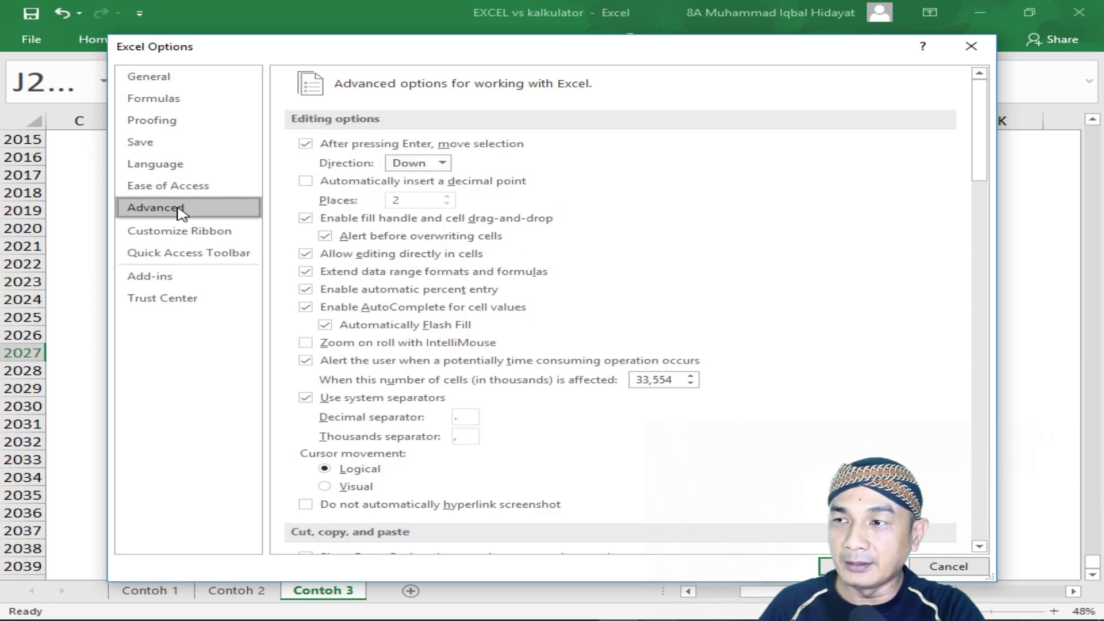
pyautogui.scroll(-1, 571, 446)
pyautogui.scroll(-8, 530, 426)
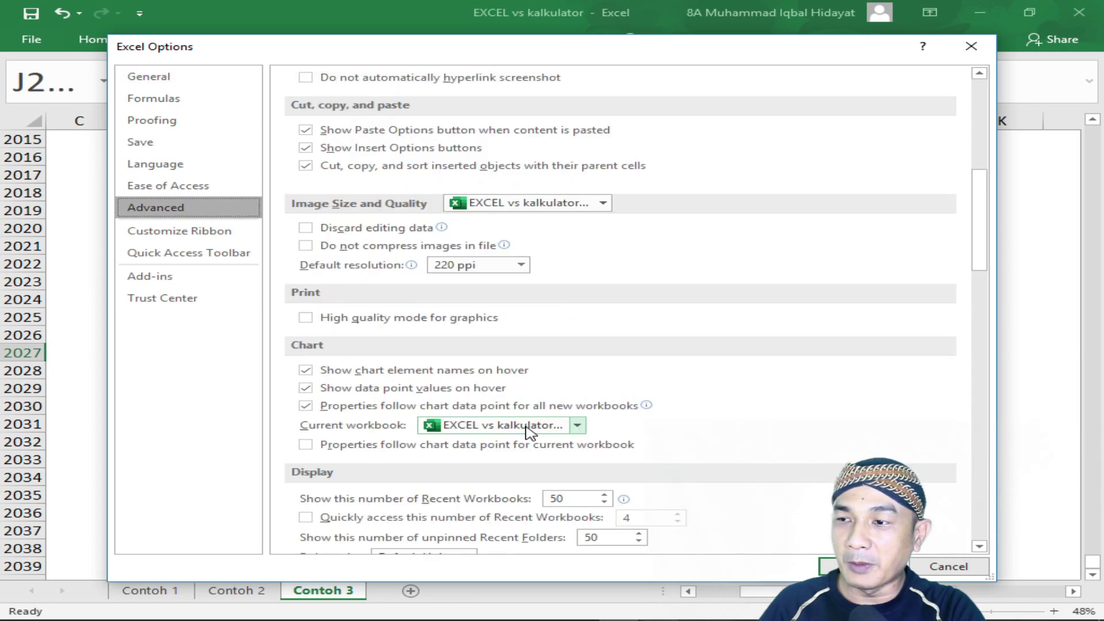
pyautogui.scroll(-10, 513, 423)
pyautogui.scroll(-5, 514, 422)
pyautogui.scroll(-8, 463, 407)
pyautogui.scroll(-2, 468, 407)
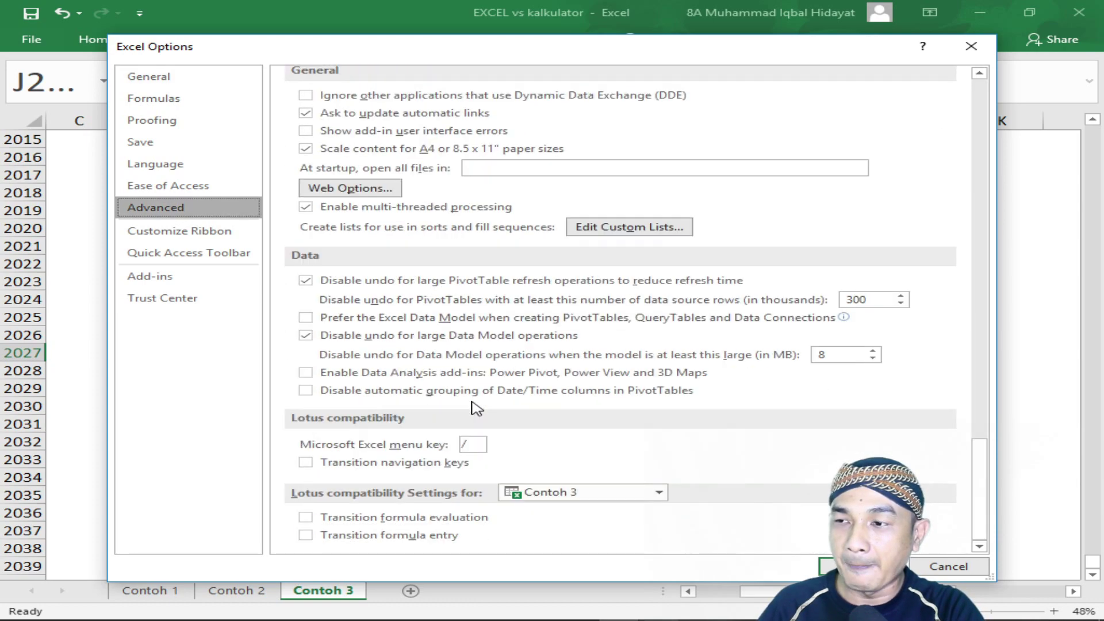
pyautogui.scroll(3, 435, 290)
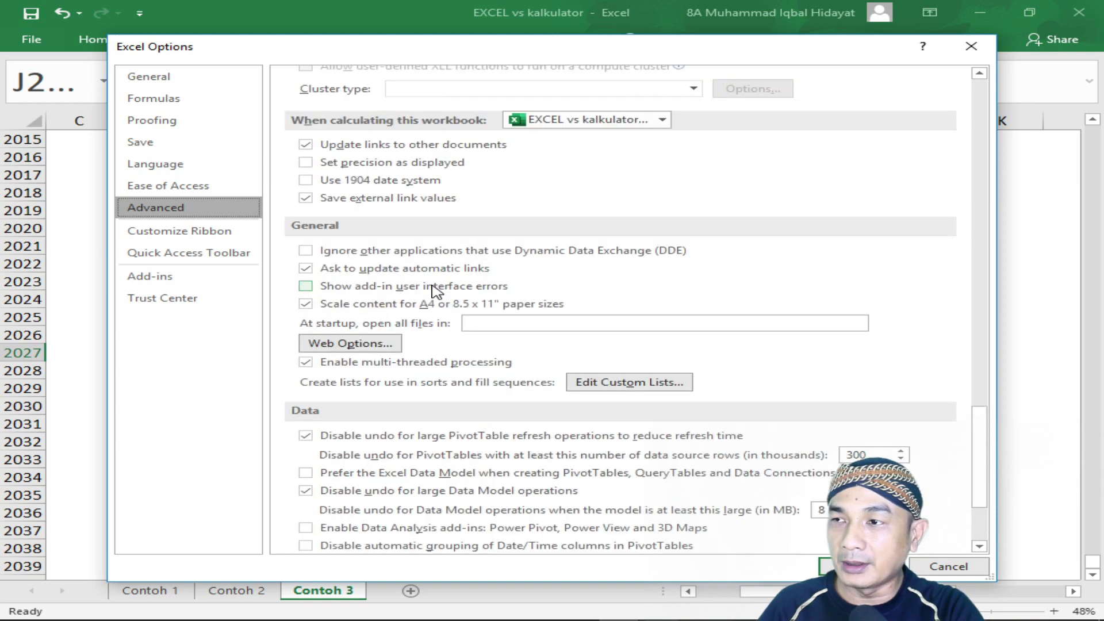
pyautogui.scroll(3, 435, 291)
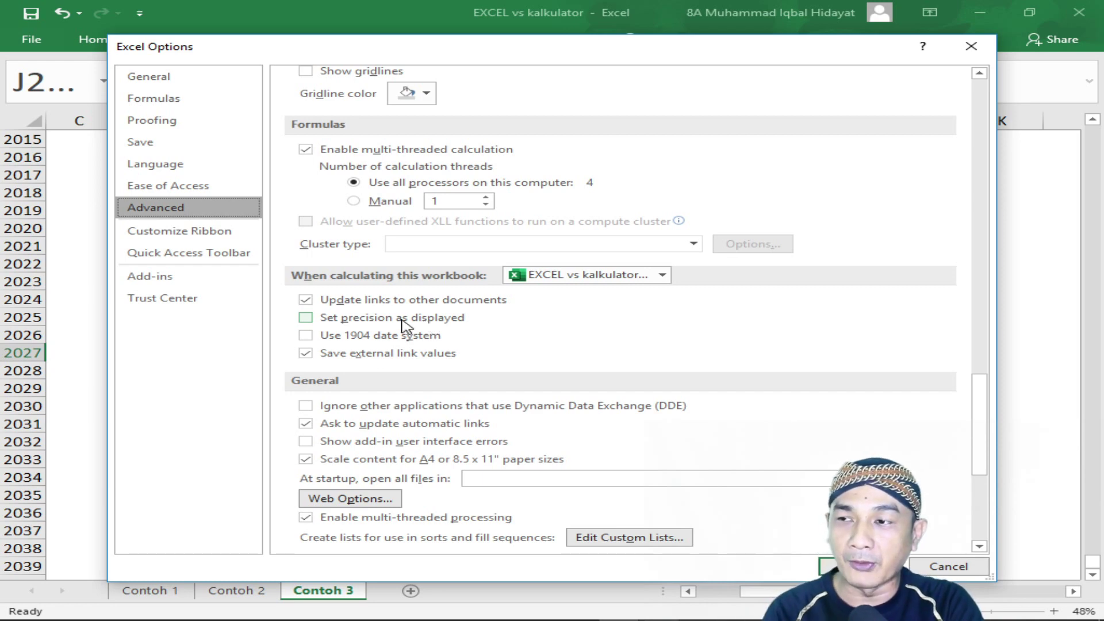
pyautogui.click(306, 319)
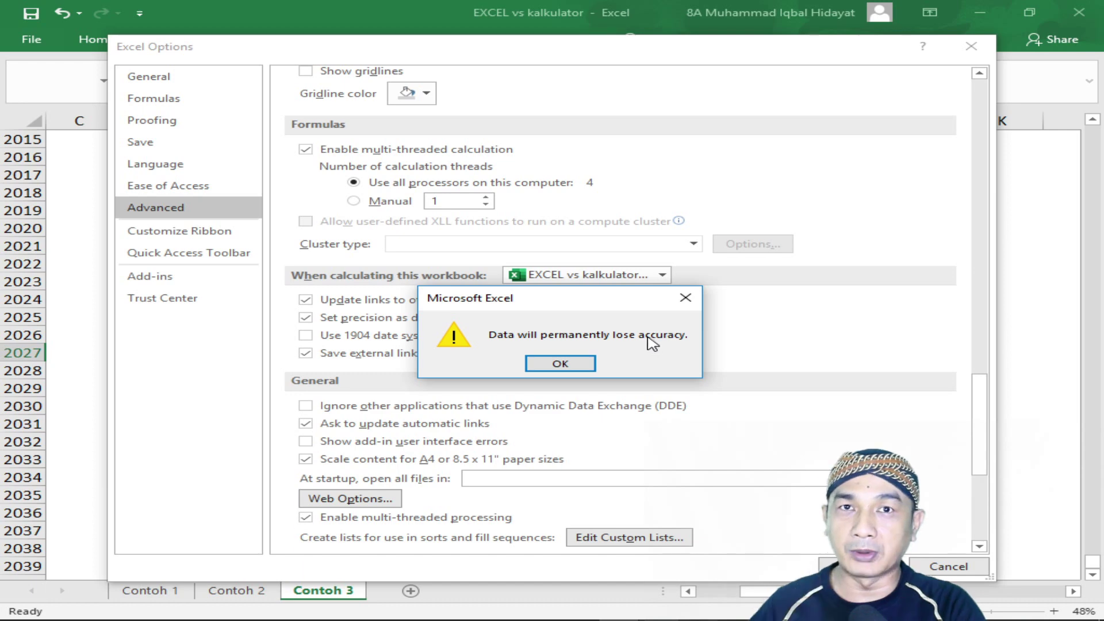
pyautogui.click(561, 364)
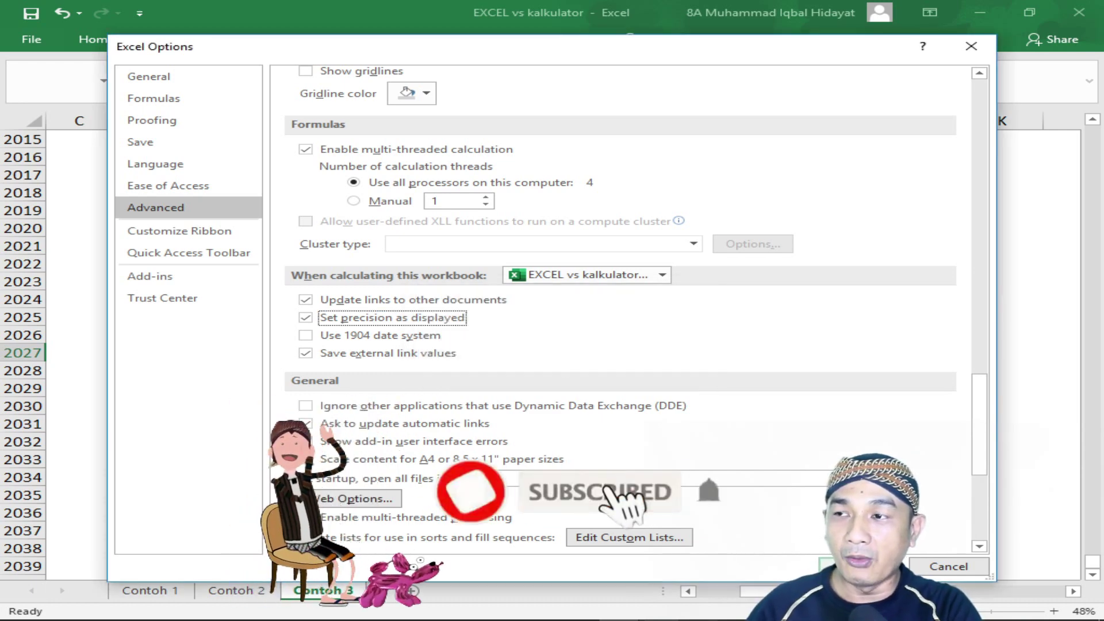
# - Apply the options and confirm the column J differences and J2027 total read Rp0
pyautogui.click(863, 566)
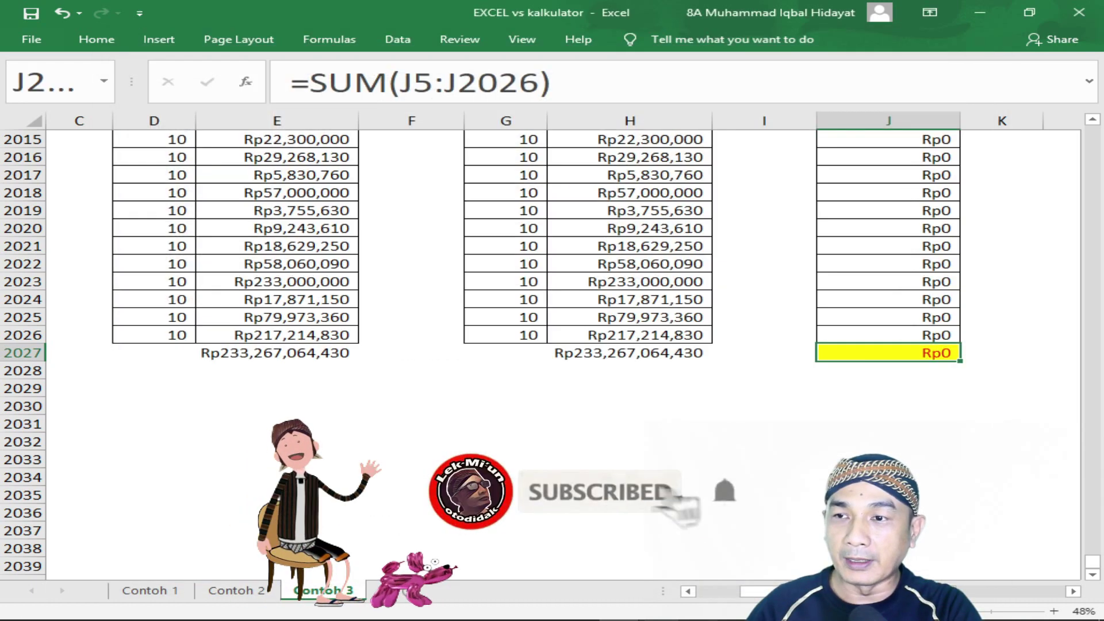
pyautogui.click(895, 335)
pyautogui.moveTo(895, 281); pyautogui.dragTo(895, 193)
pyautogui.click(882, 404)
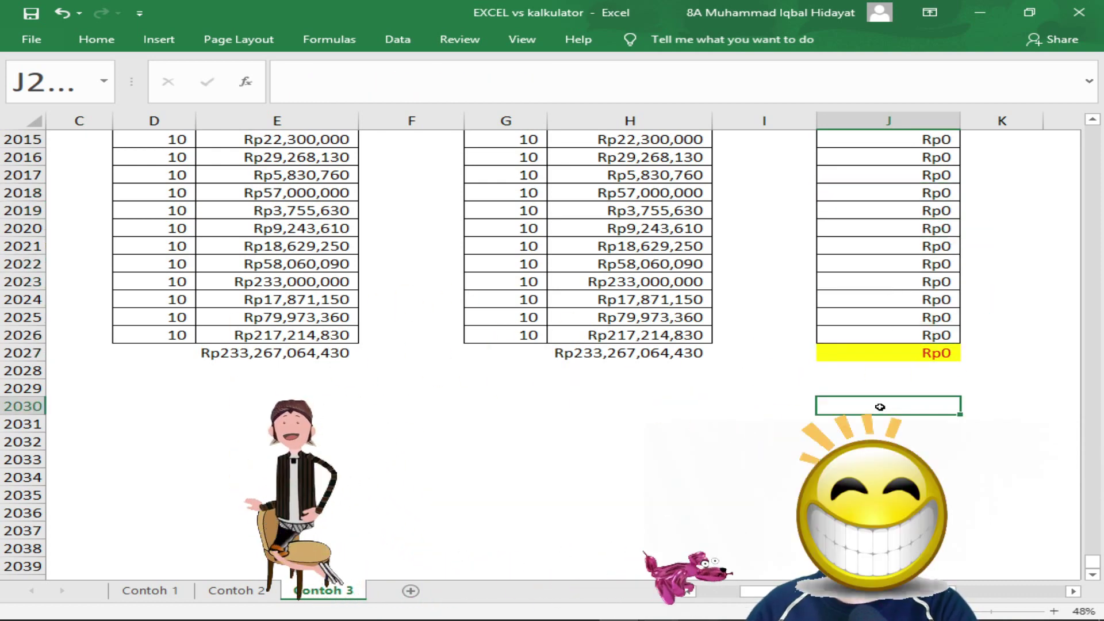